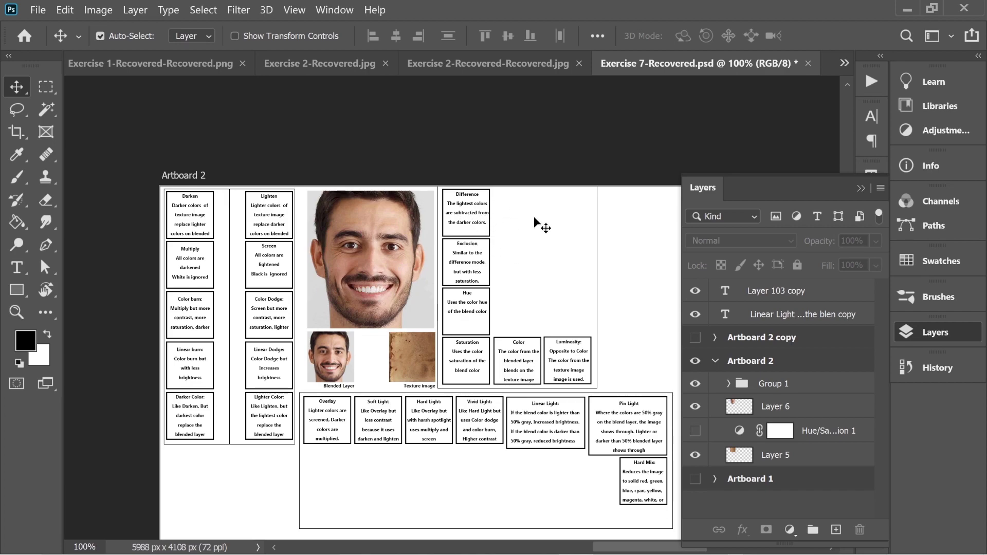
# Select Layer 6 inside Artboard 2 in the Layers panel
pyautogui.click(523, 242)
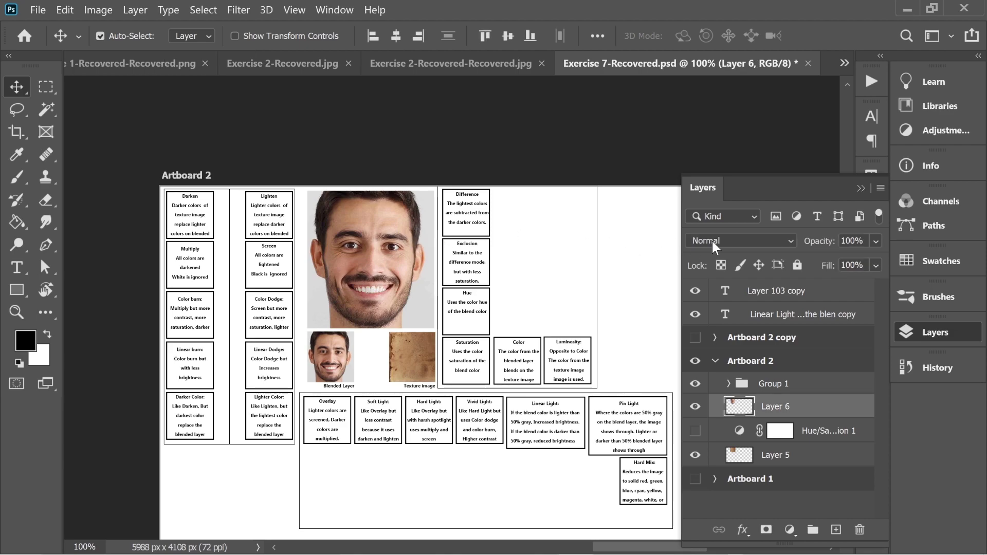
# Preview Layer 6's blend modes, dismiss the list keeping Normal, and reselect Layer 6
pyautogui.click(712, 242)
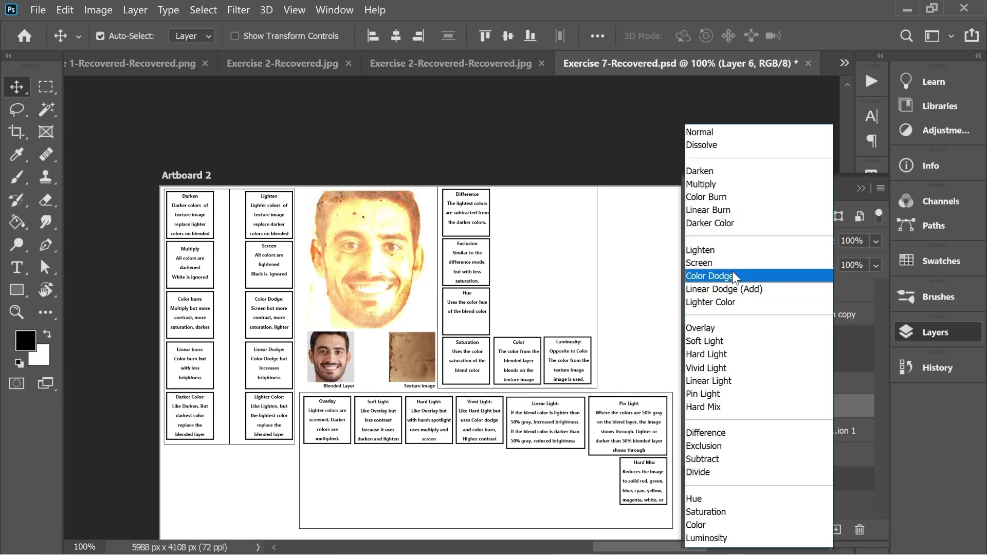
pyautogui.click(336, 127)
pyautogui.click(361, 250)
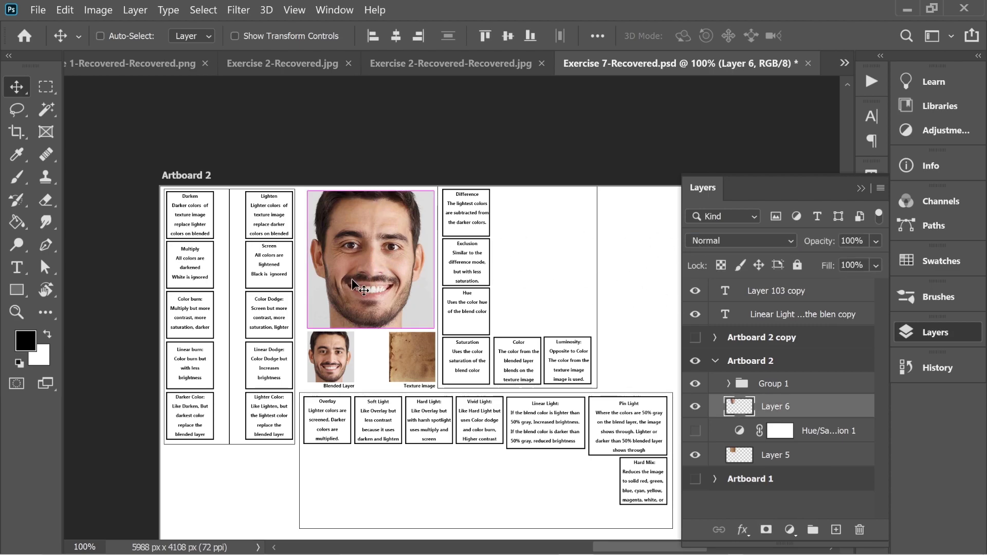
# Zoom to 200%, test-move the face image and undo, then pan to the Artboard 2 label
pyautogui.hotkey('ctrl', '+')
pyautogui.moveTo(352, 279); pyautogui.dragTo(478, 328)
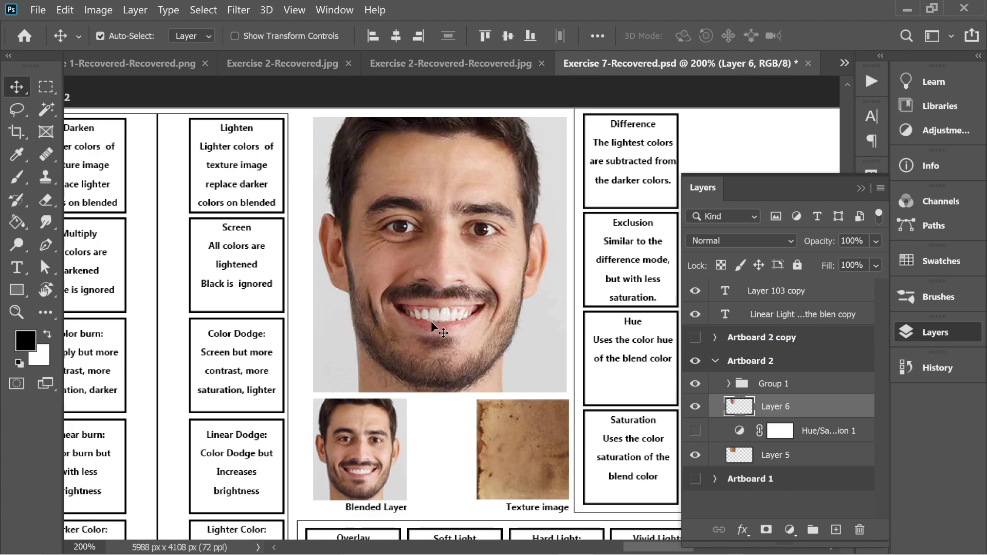
pyautogui.moveTo(447, 228); pyautogui.dragTo(455, 329)
pyautogui.hotkey('ctrl', 'z')
pyautogui.moveTo(364, 215); pyautogui.dragTo(499, 256)
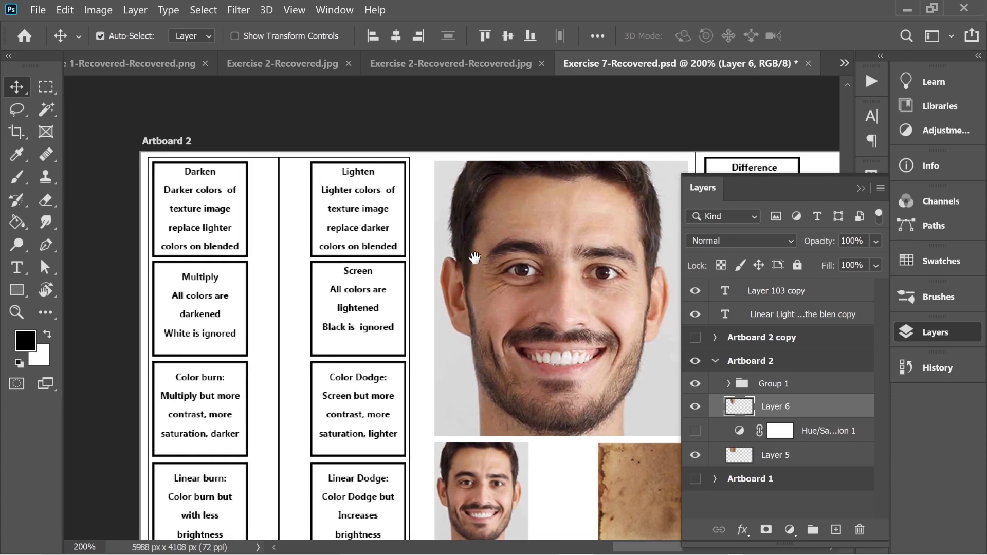
# Set Layer 6 to Darken blending and pan across the artboard
pyautogui.click(709, 241)
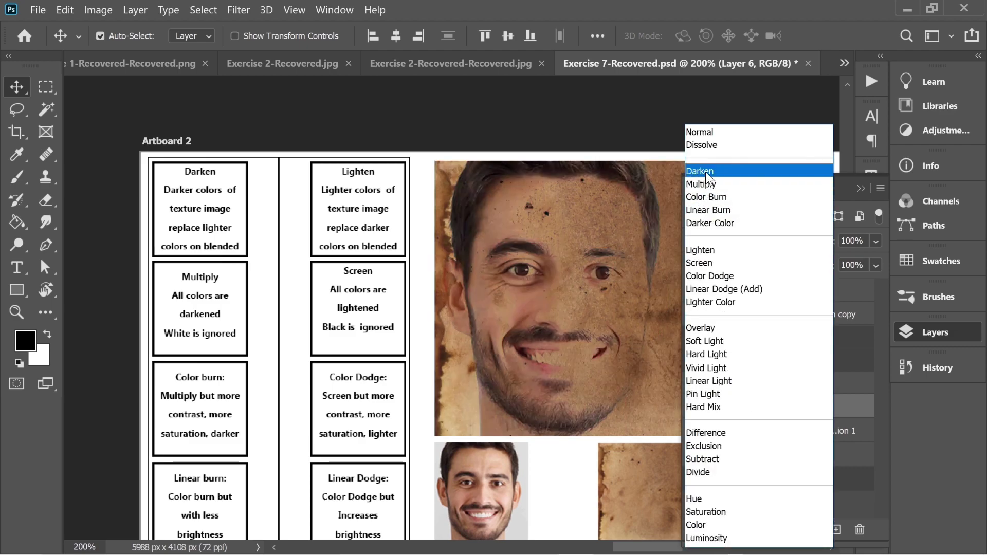
pyautogui.click(702, 236)
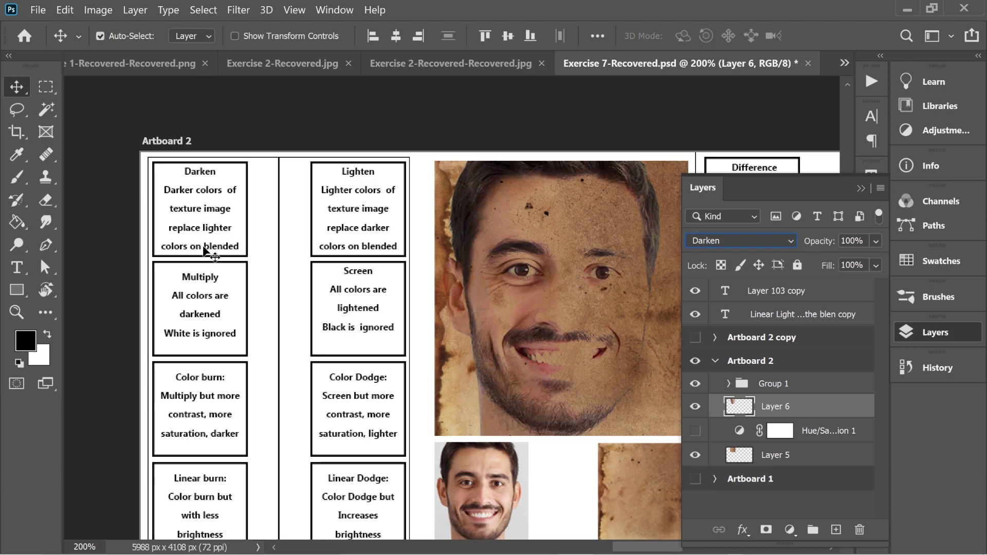
pyautogui.moveTo(519, 253); pyautogui.dragTo(428, 184)
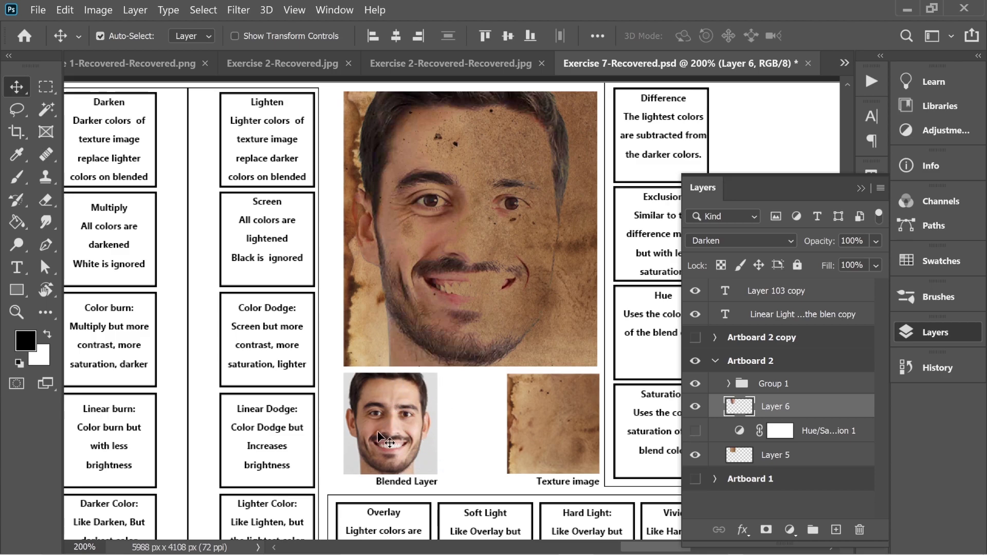
pyautogui.moveTo(393, 288); pyautogui.dragTo(422, 326)
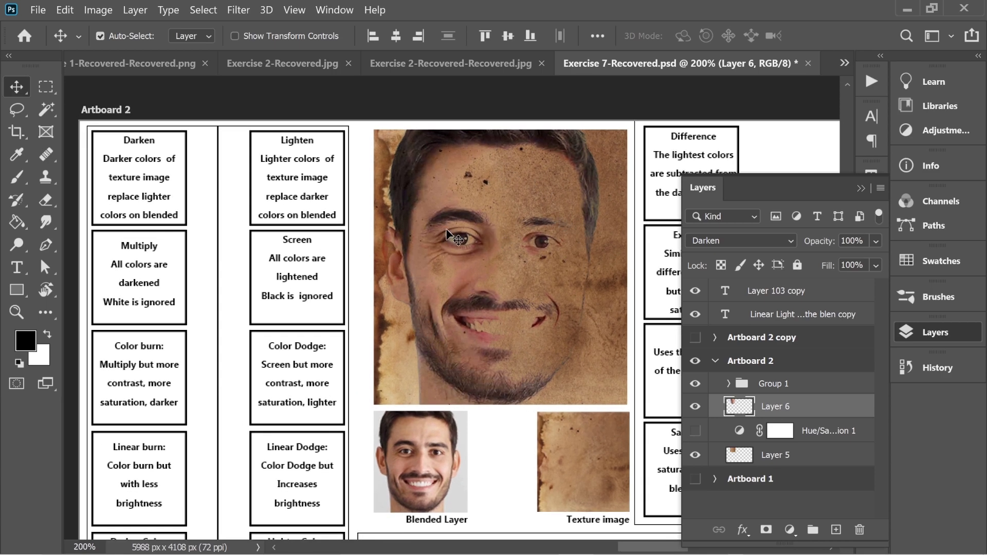
# Try Lighten blending on Layer 6, then settle on Multiply
pyautogui.click(730, 241)
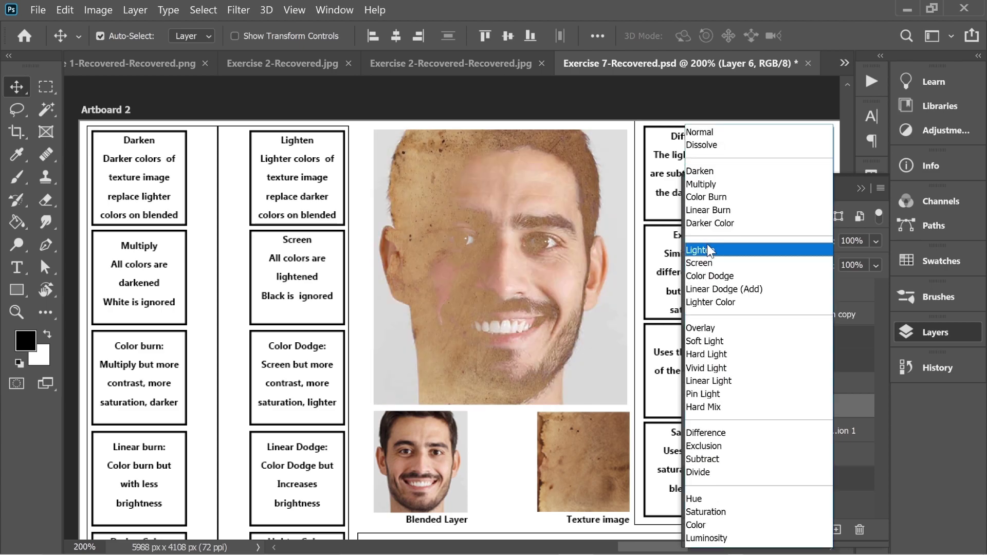
pyautogui.click(710, 247)
pyautogui.hscroll(2, 473, 224)
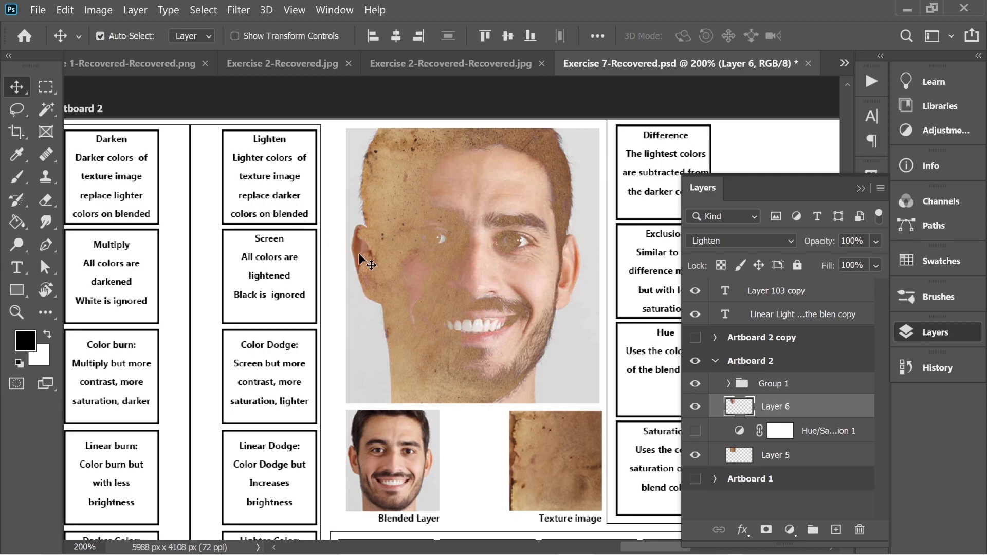
pyautogui.moveTo(474, 318); pyautogui.dragTo(448, 283)
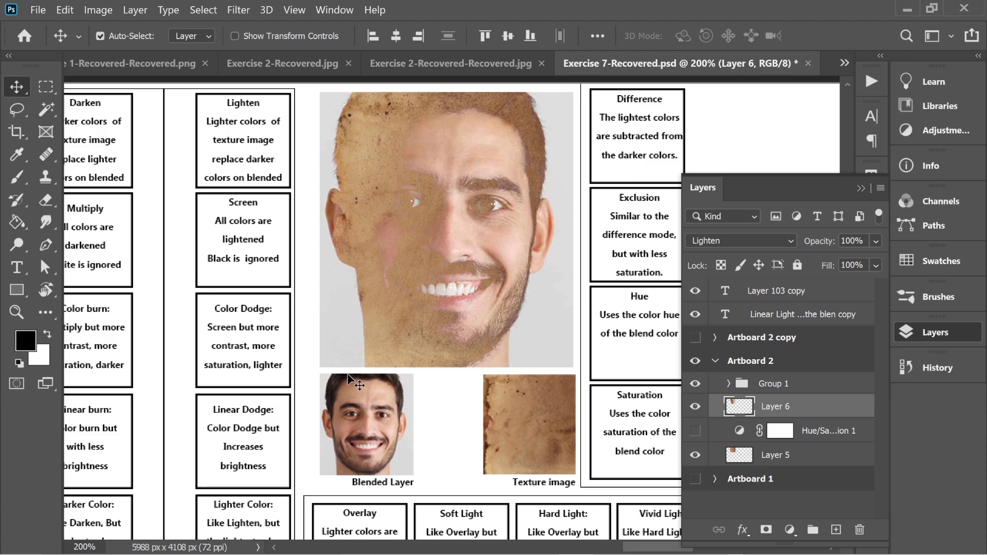
pyautogui.hscroll(-2, 422, 350)
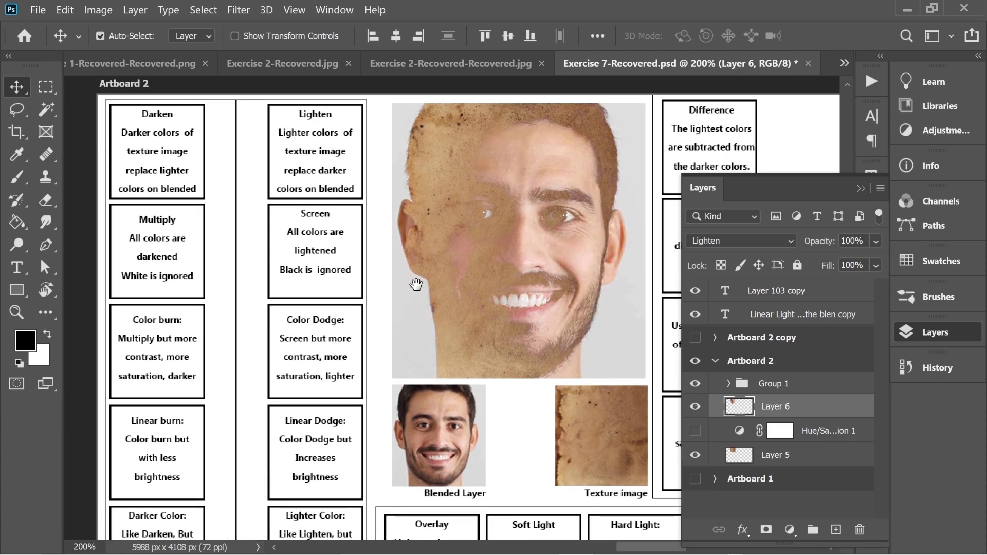
pyautogui.click(706, 241)
pyautogui.click(720, 196)
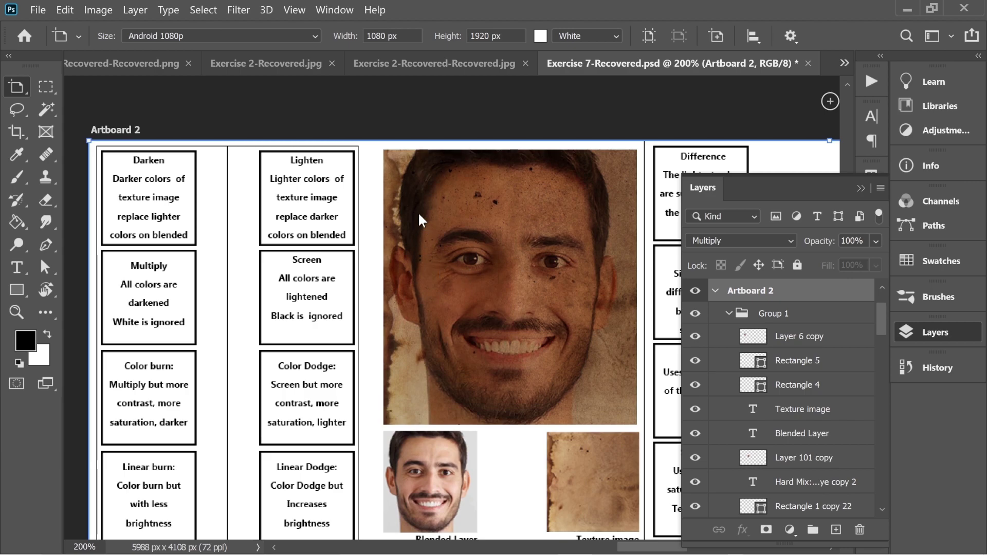
# Set Layer 6 to Screen blending and preview further modes from the list
pyautogui.moveTo(461, 263); pyautogui.dragTo(478, 239)
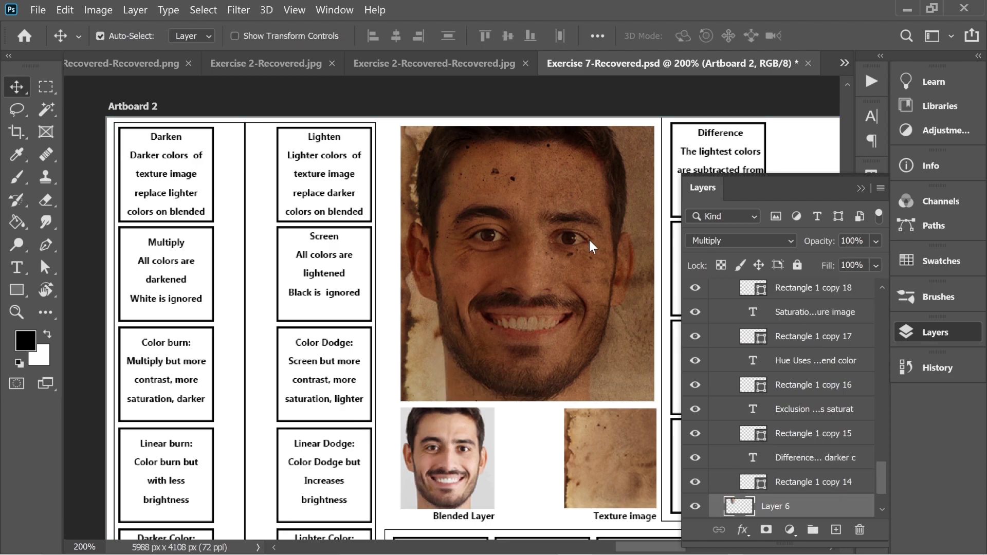
pyautogui.click(730, 241)
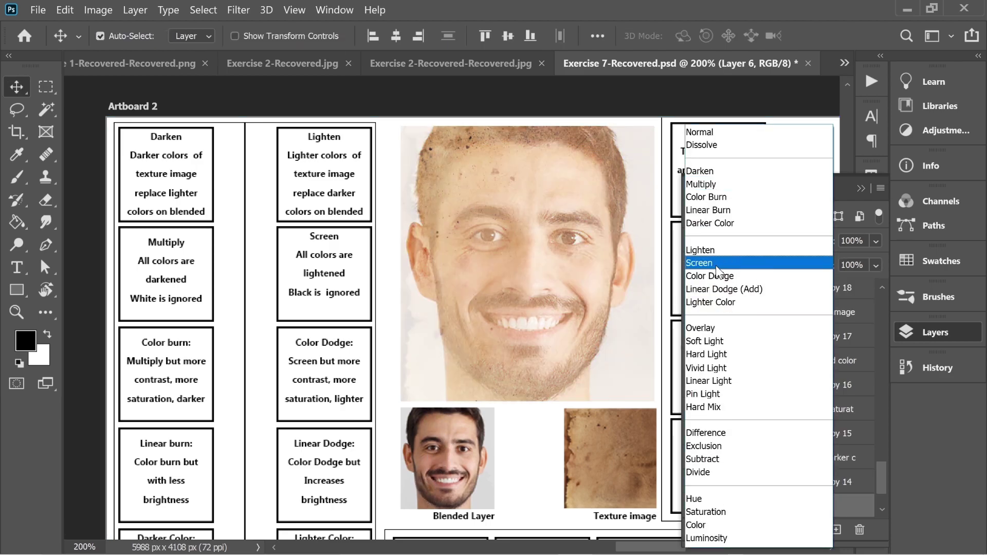
pyautogui.click(717, 267)
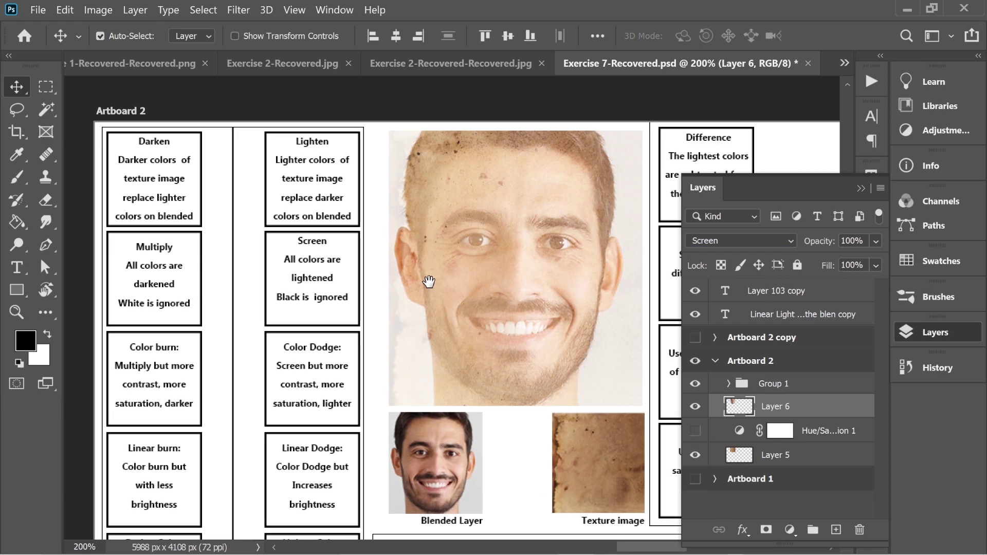
pyautogui.click(695, 241)
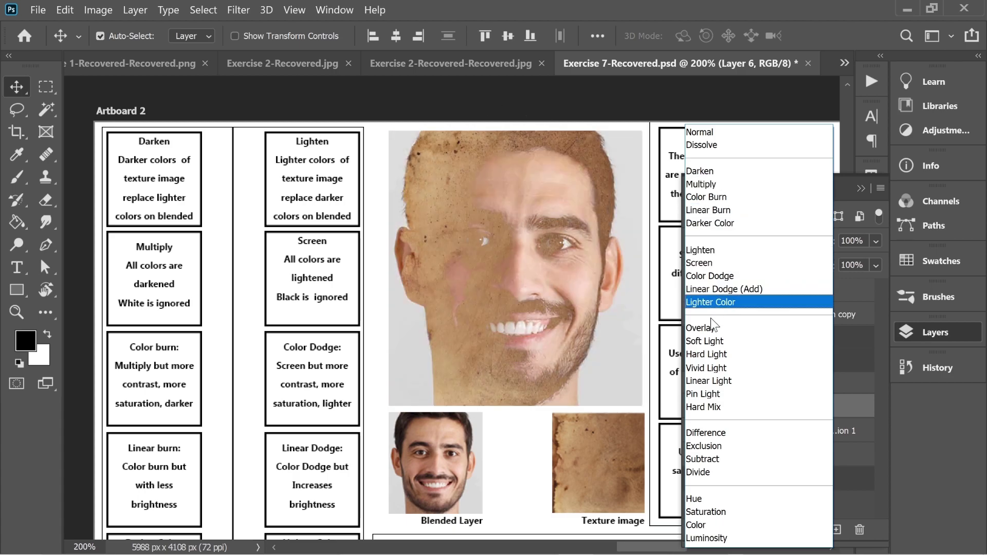
# Apply Overlay blending to Layer 6, then preview Soft Light through Vivid Light
pyautogui.click(713, 328)
pyautogui.scroll(-5, 498, 198)
pyautogui.hscroll(2, 498, 199)
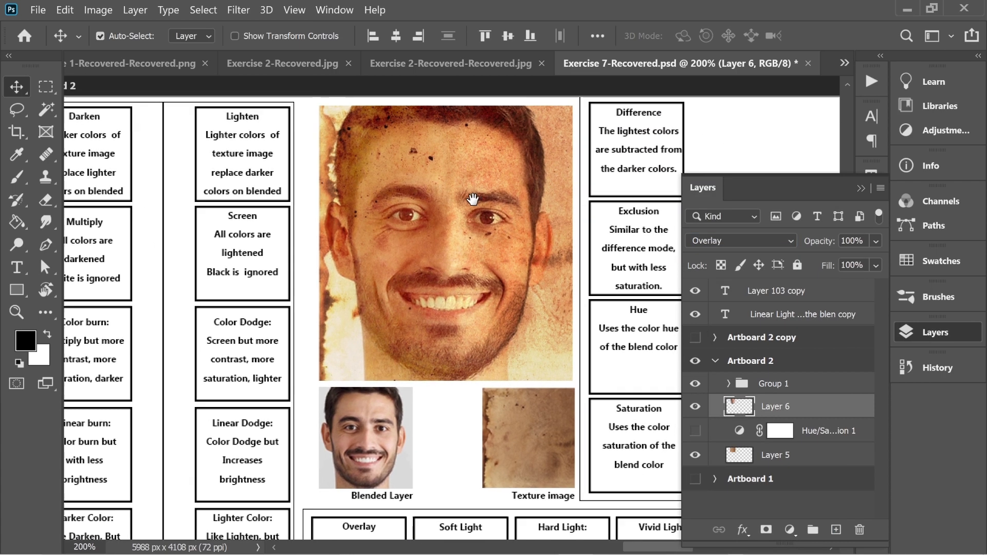
pyautogui.click(739, 240)
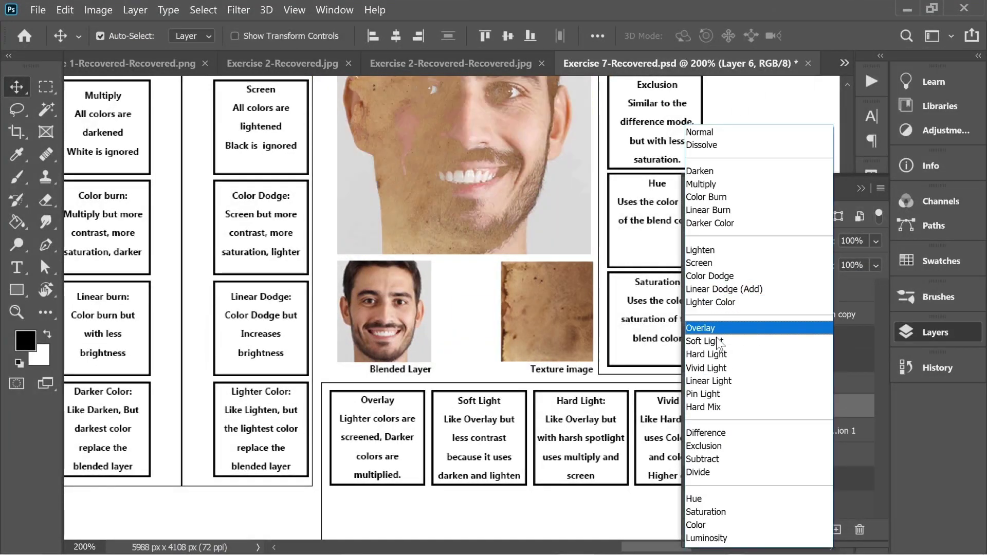
pyautogui.click(718, 329)
pyautogui.scroll(3, 476, 232)
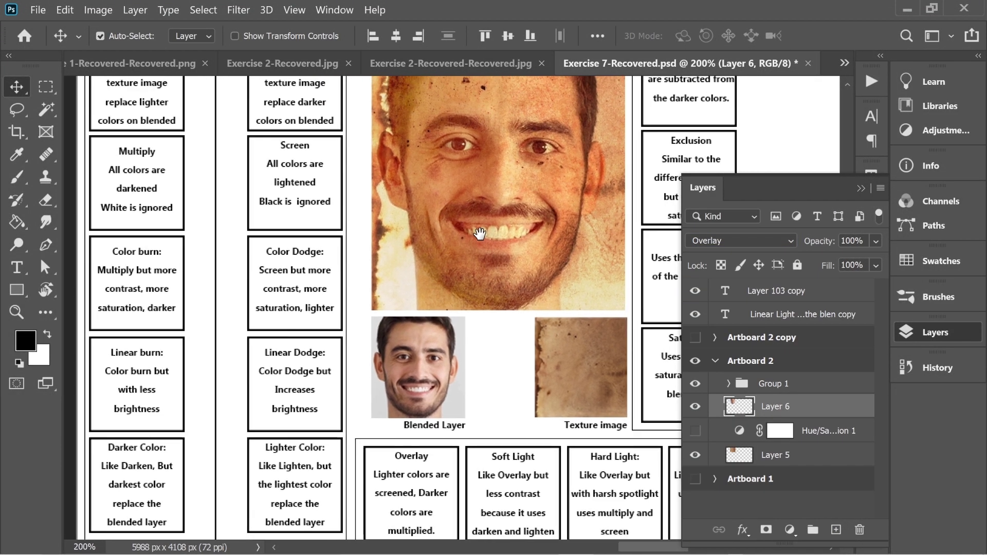
pyautogui.hscroll(-1, 479, 265)
pyautogui.scroll(1, 479, 265)
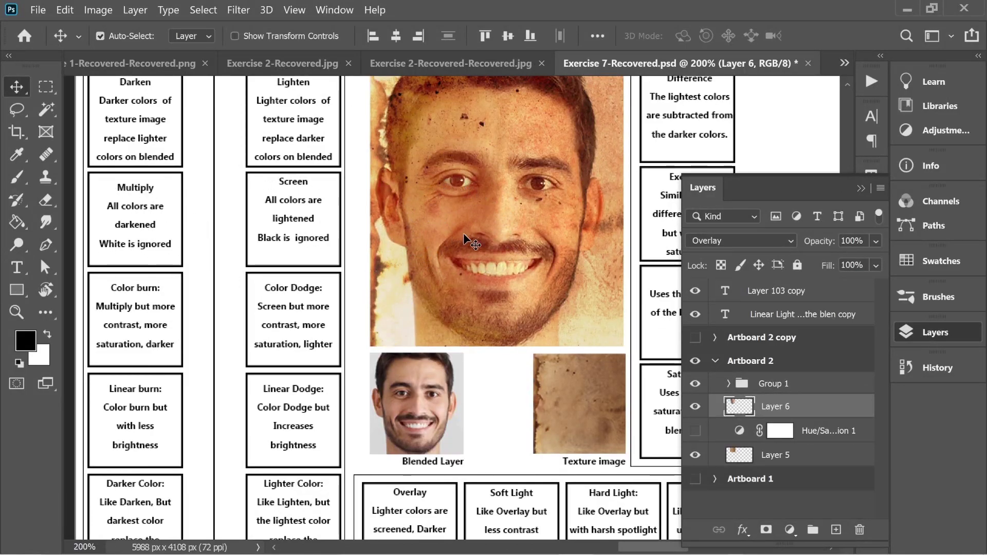
pyautogui.scroll(-3, 522, 269)
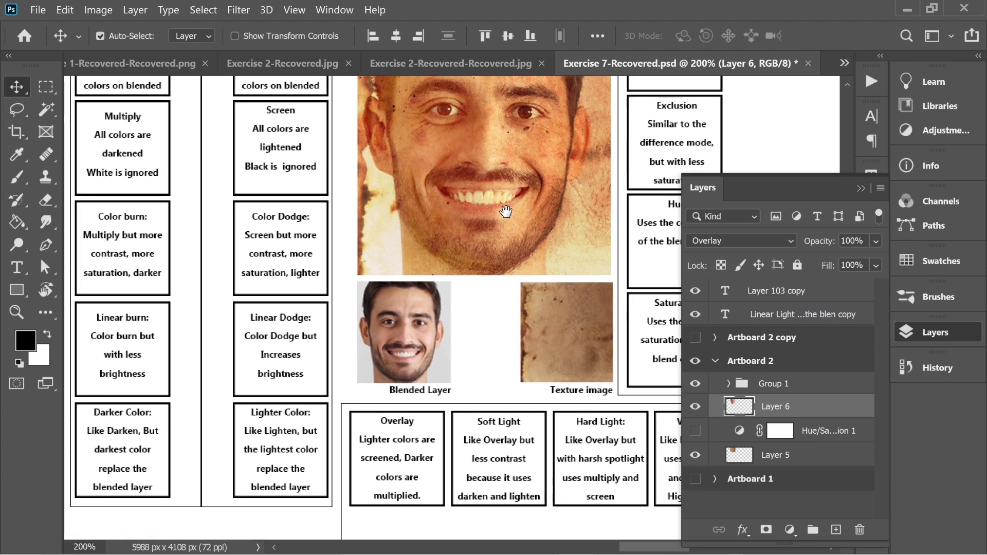
pyautogui.click(711, 245)
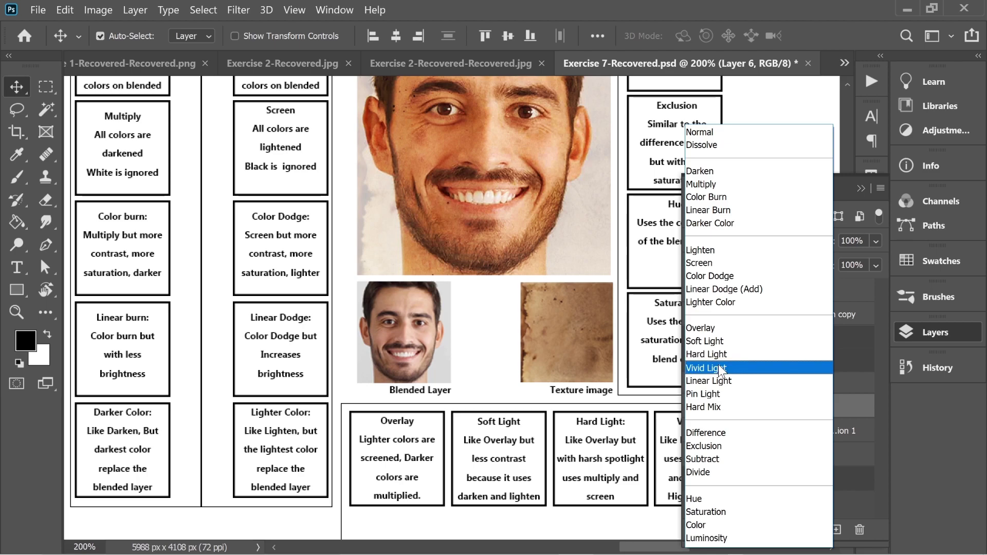
pyautogui.click(499, 344)
pyautogui.moveTo(602, 333); pyautogui.dragTo(482, 329)
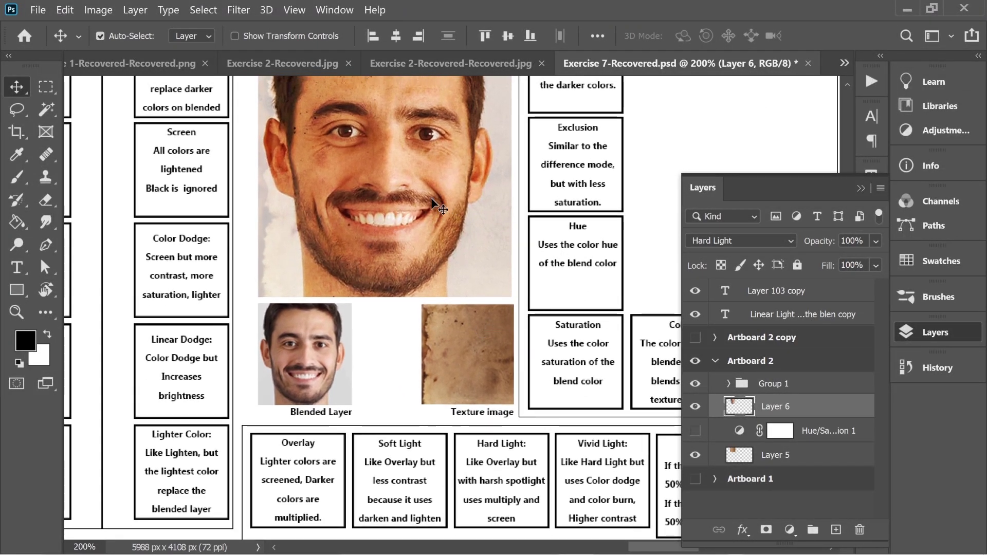
pyautogui.click(741, 241)
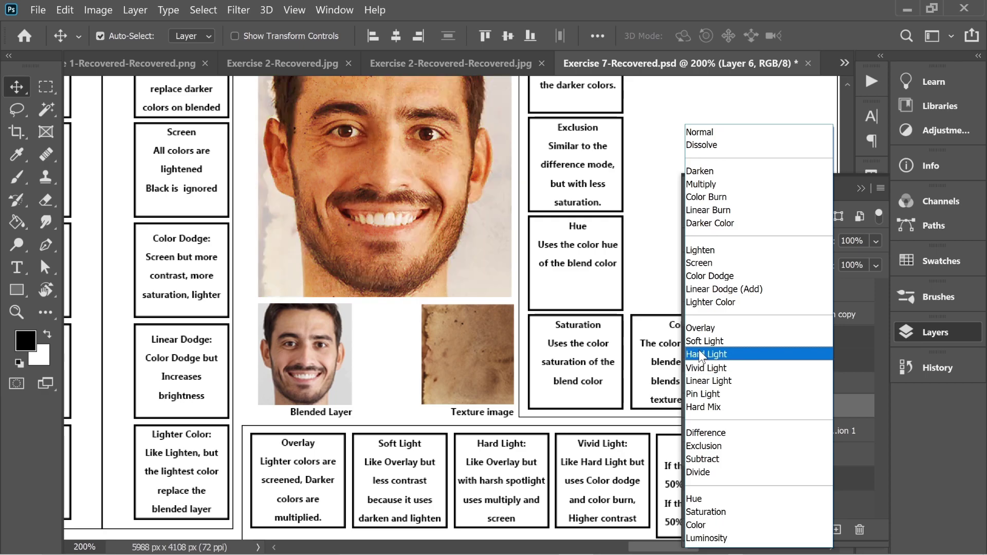
# Close the blend list unchanged and pan to the large face and Lighten boxes
pyautogui.click(418, 344)
pyautogui.scroll(-3, 507, 418)
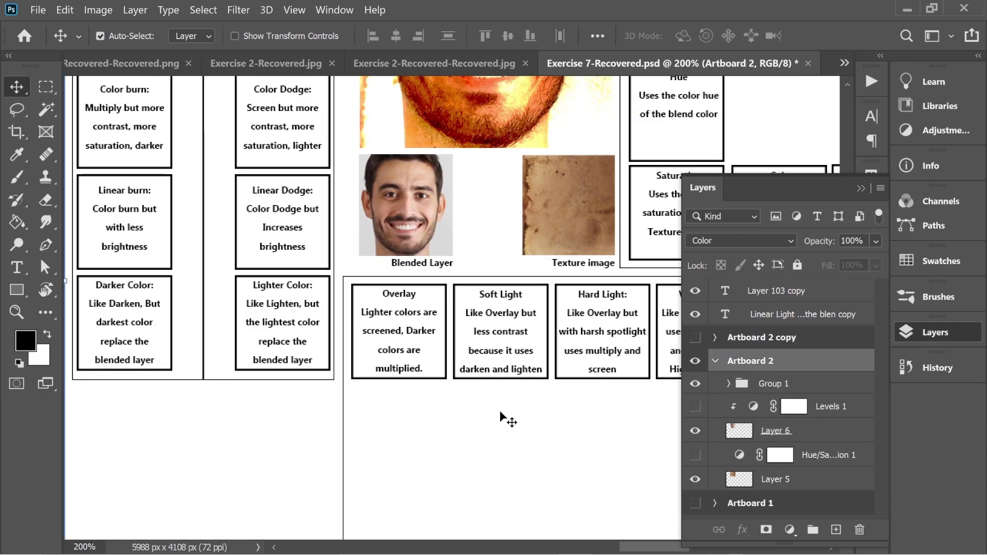
pyautogui.moveTo(626, 259); pyautogui.dragTo(376, 299)
pyautogui.moveTo(233, 215)
pyautogui.mouseDown()
pyautogui.moveTo(432, 304)
pyautogui.moveTo(521, 384)
pyautogui.mouseUp()
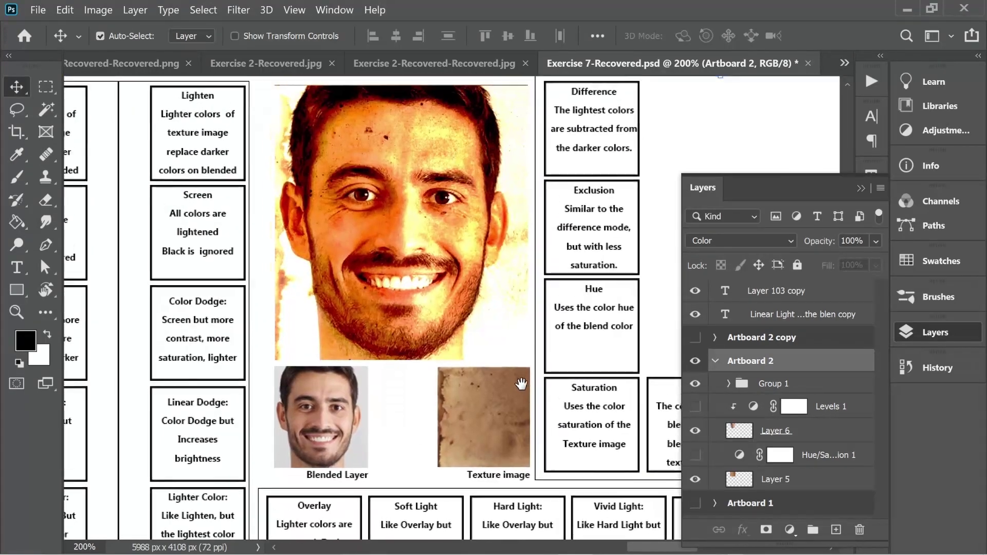
# Try Linear Light on Layer 6, then return it to Normal blending
pyautogui.click(420, 229)
pyautogui.click(741, 241)
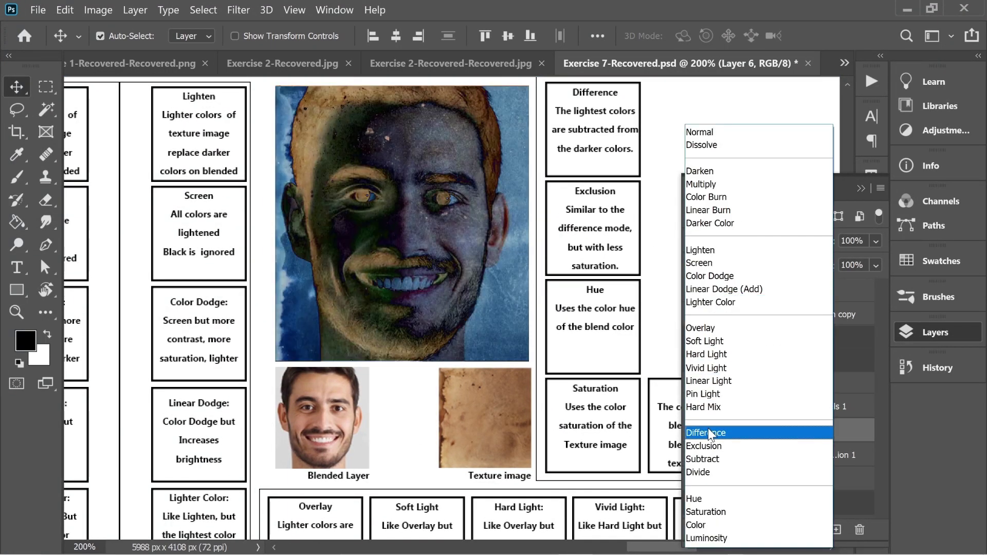
pyautogui.click(723, 383)
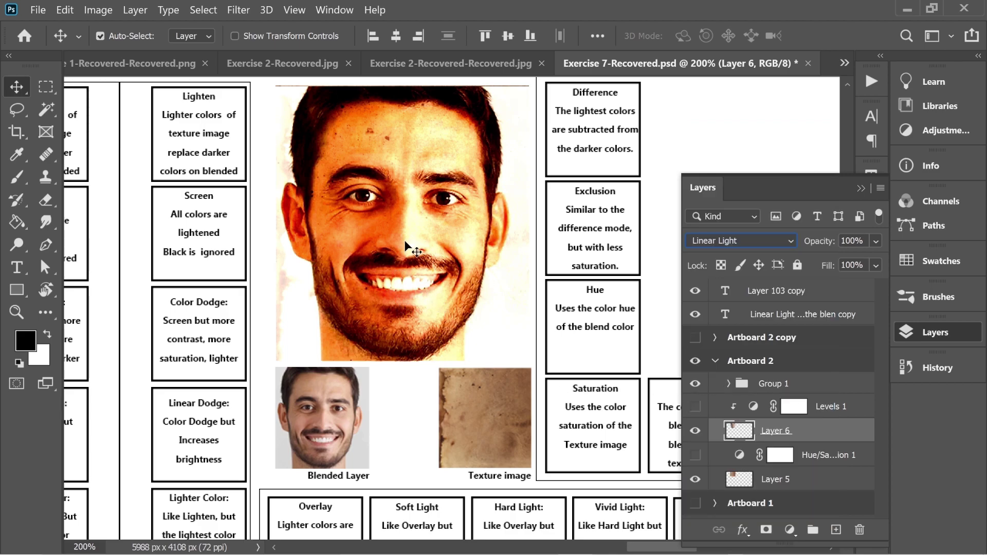
pyautogui.click(739, 246)
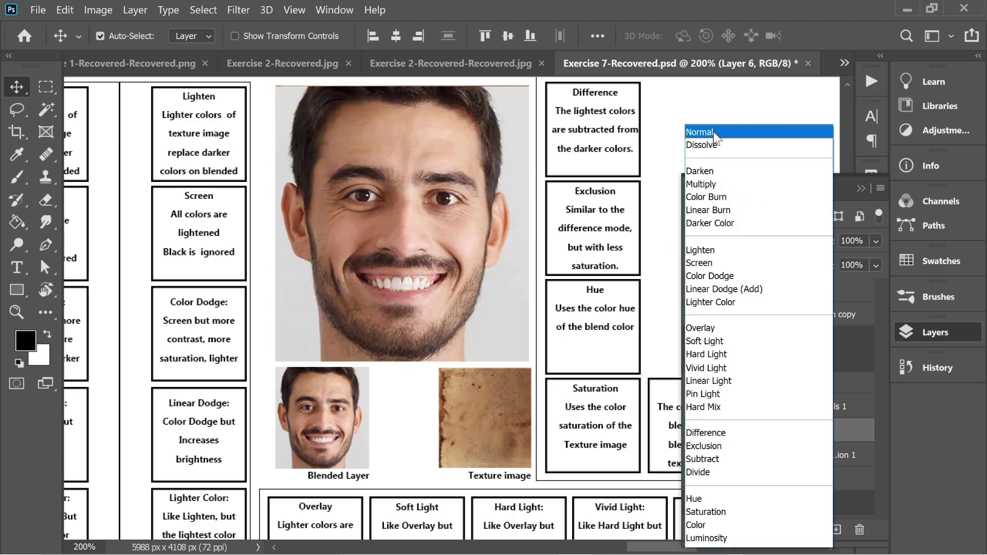
pyautogui.click(715, 133)
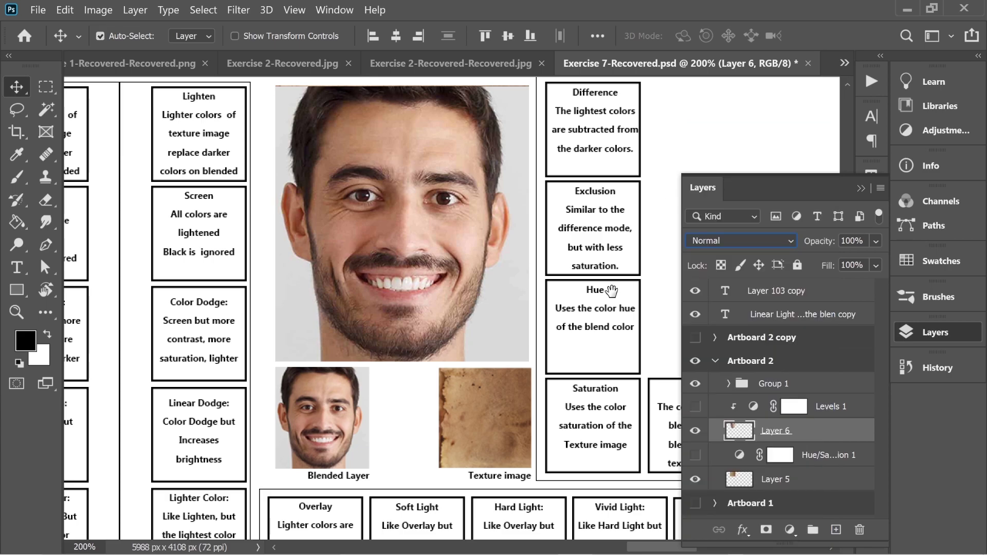
pyautogui.scroll(-5, 441, 370)
pyautogui.hscroll(8, 441, 370)
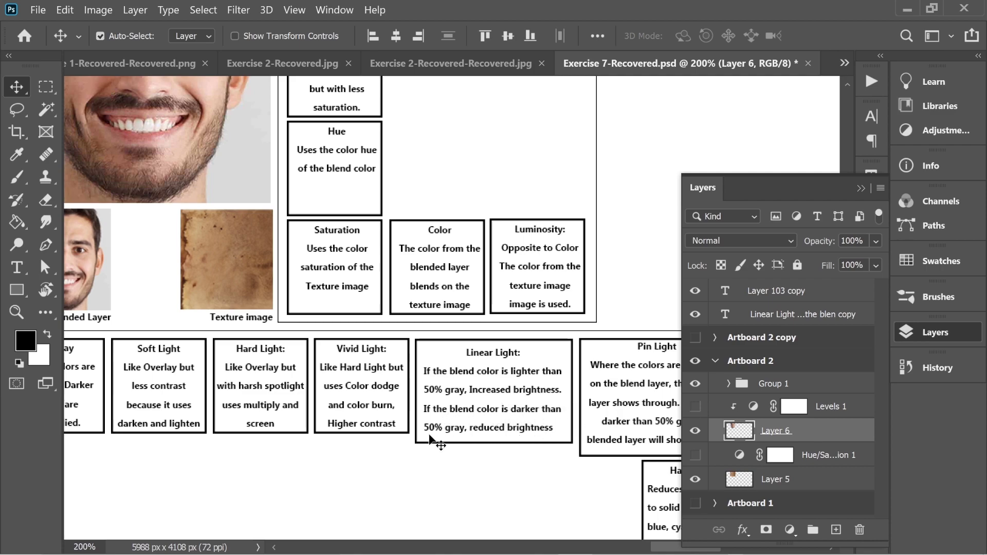
pyautogui.hscroll(-4, 519, 383)
pyautogui.scroll(3, 520, 383)
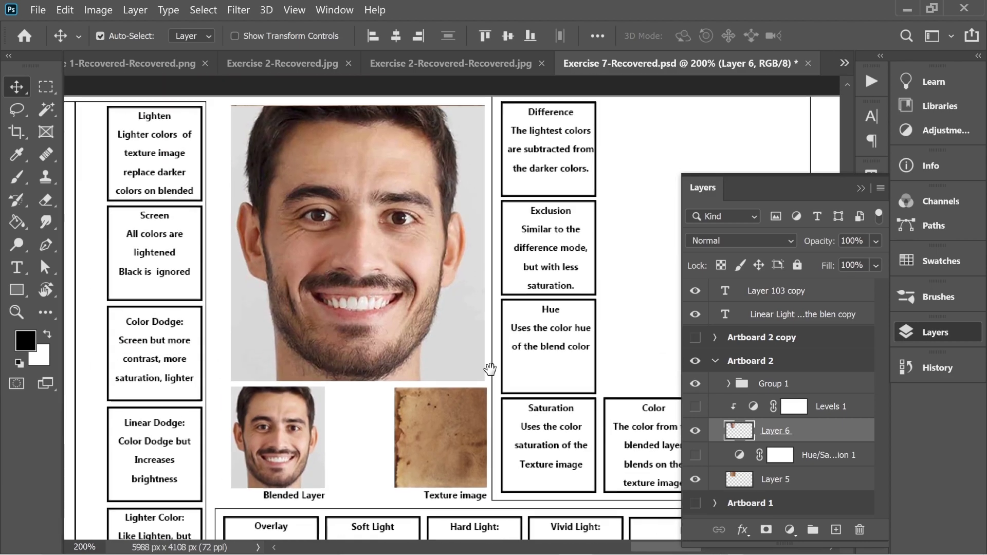
# Turn on Levels 1 and apply Linear Light blending to Layer 6
pyautogui.click(695, 406)
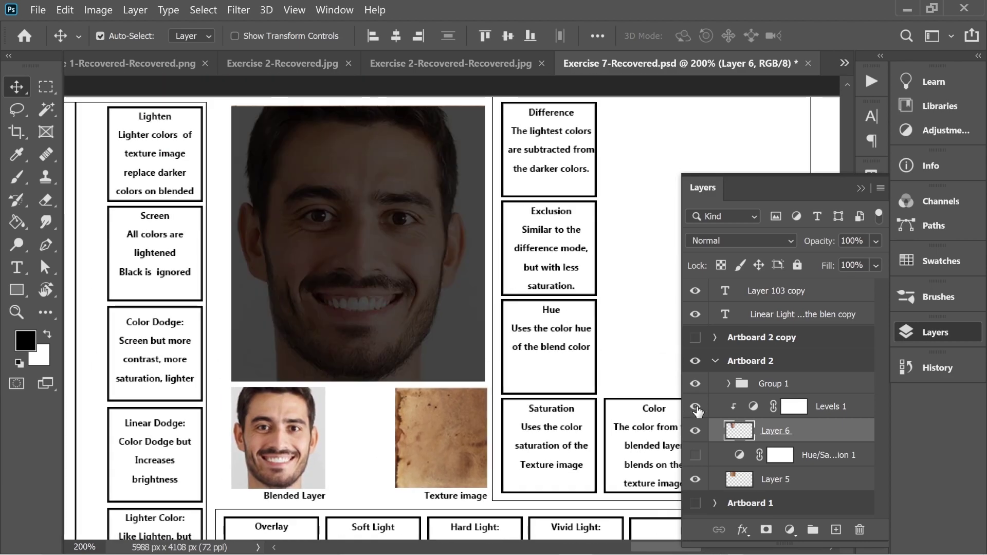
pyautogui.hscroll(-2, 360, 299)
pyautogui.scroll(1, 359, 300)
pyautogui.click(741, 241)
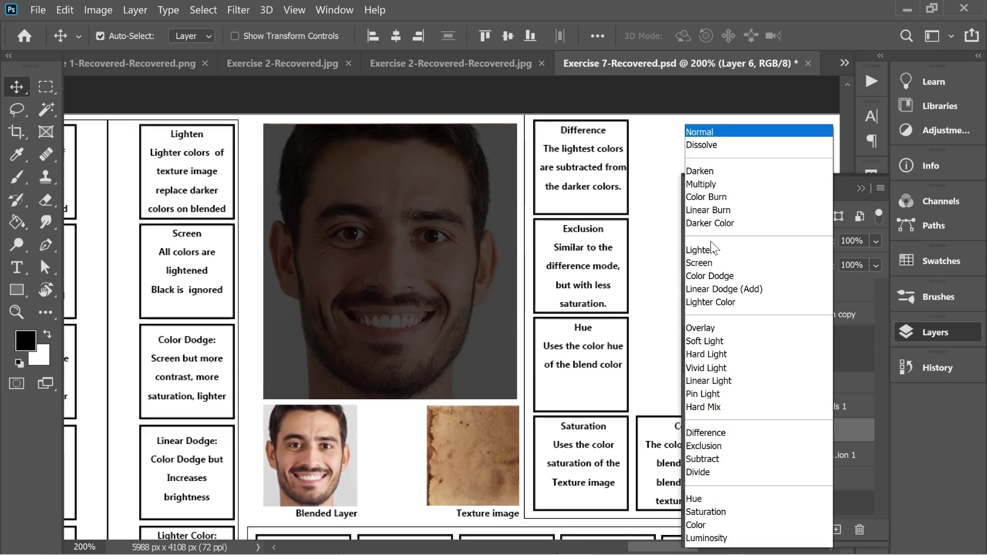
pyautogui.click(713, 381)
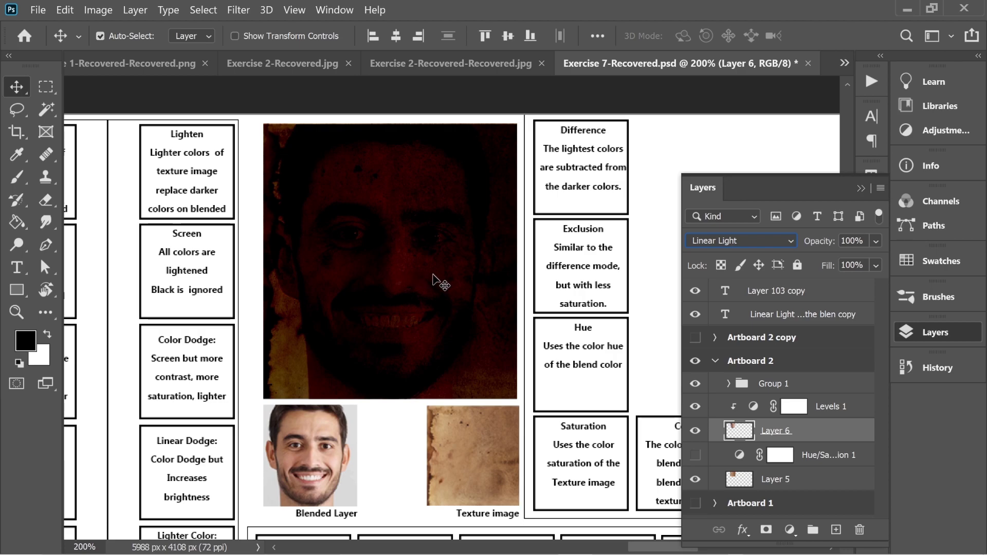
# Switch Layer 6 to Pin Light blending
pyautogui.scroll(-2, 458, 293)
pyautogui.hscroll(3, 458, 294)
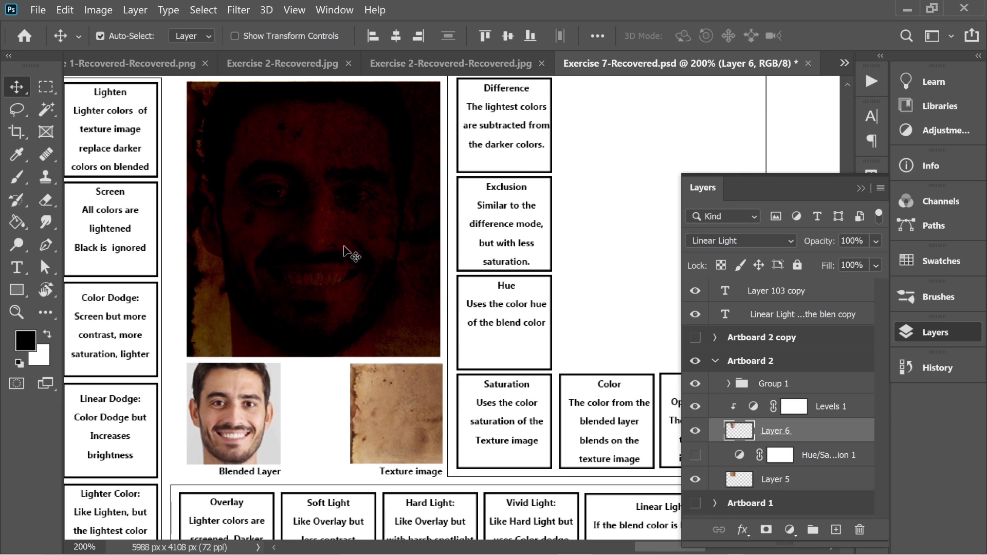
pyautogui.scroll(-8, 509, 273)
pyautogui.hscroll(11, 376, 238)
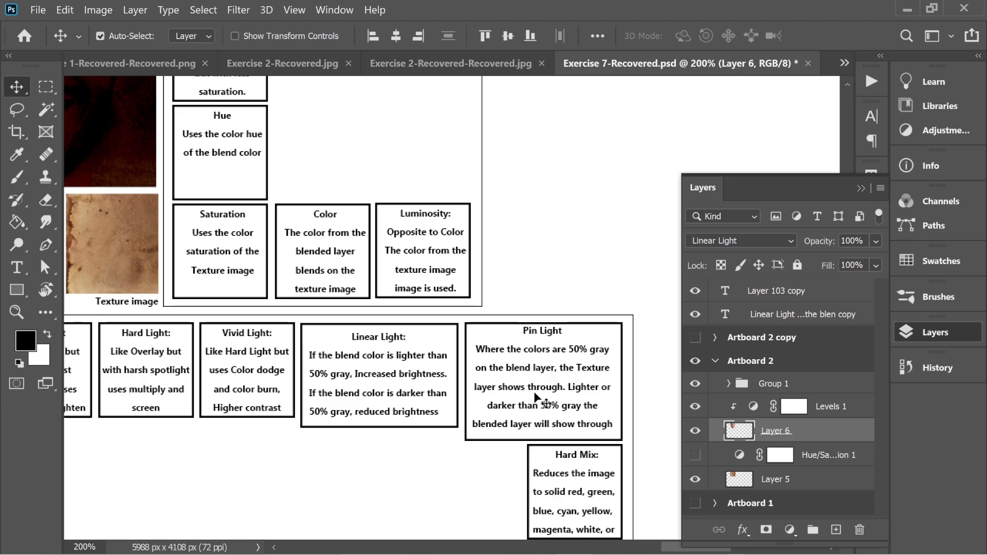
pyautogui.scroll(3, 564, 398)
pyautogui.hscroll(-5, 563, 399)
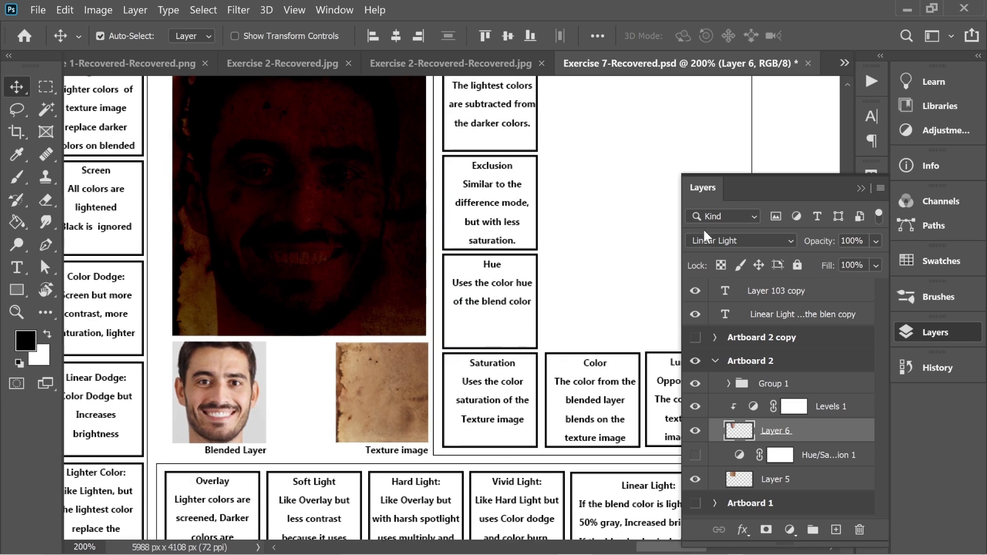
pyautogui.click(707, 241)
pyautogui.click(703, 394)
# Keep Pin Light on Layer 6 and recentre the view on the blended face
pyautogui.scroll(2, 360, 253)
pyautogui.hscroll(-3, 359, 253)
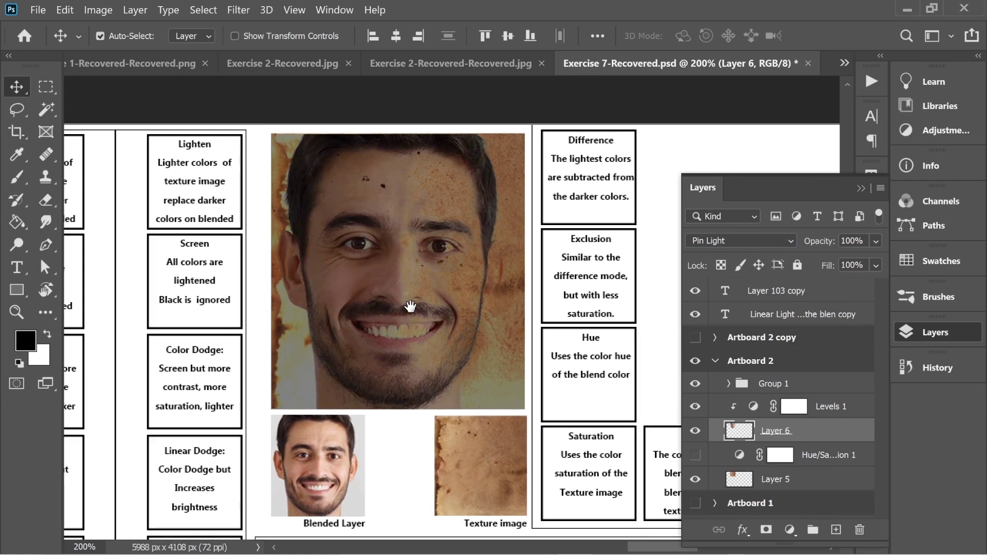
pyautogui.click(699, 244)
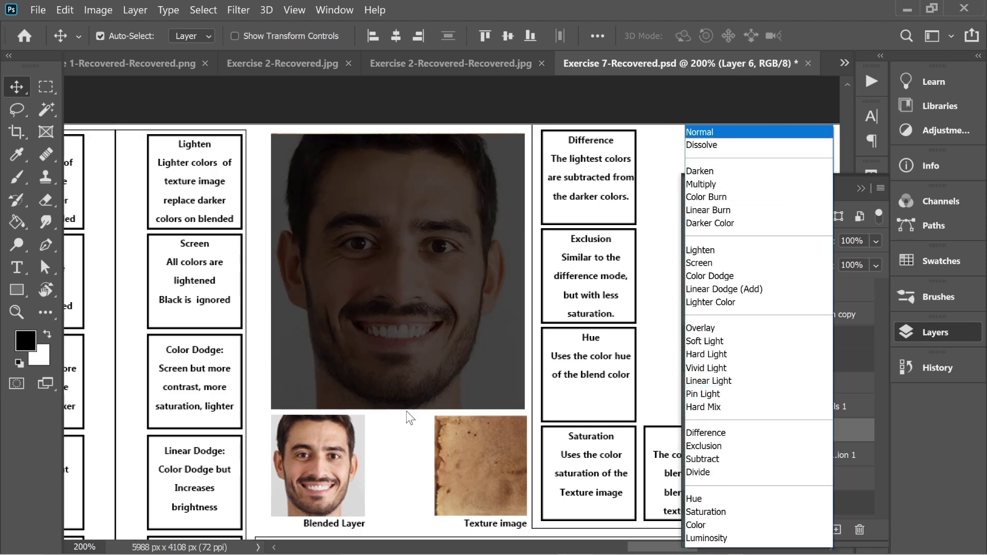
pyautogui.click(703, 394)
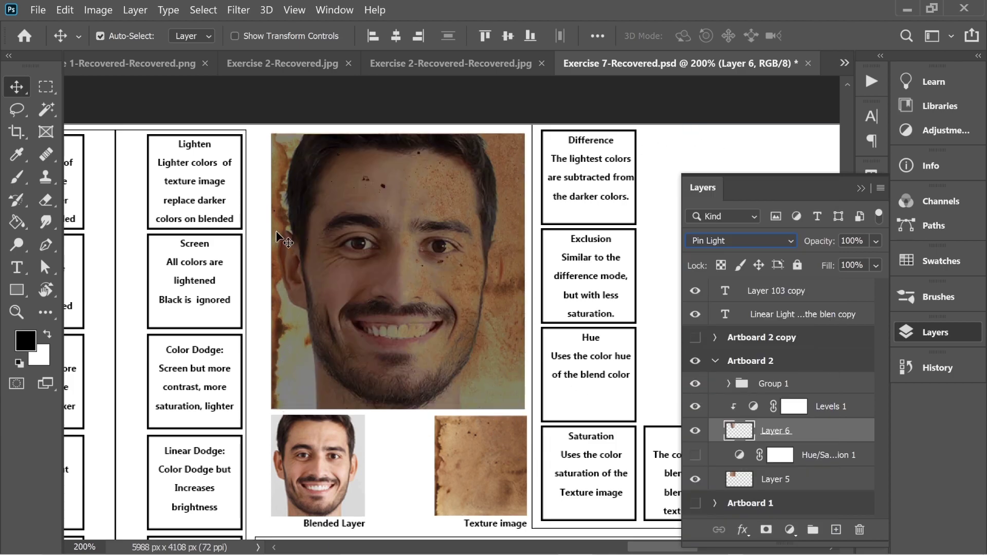
pyautogui.scroll(-5, 290, 352)
pyautogui.hscroll(8, 291, 352)
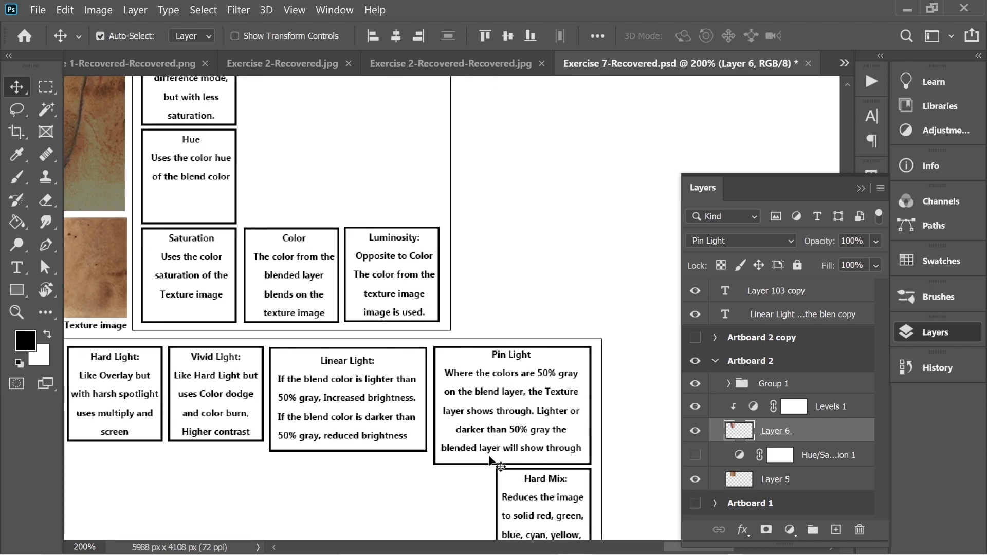
pyautogui.moveTo(215, 207); pyautogui.dragTo(602, 375)
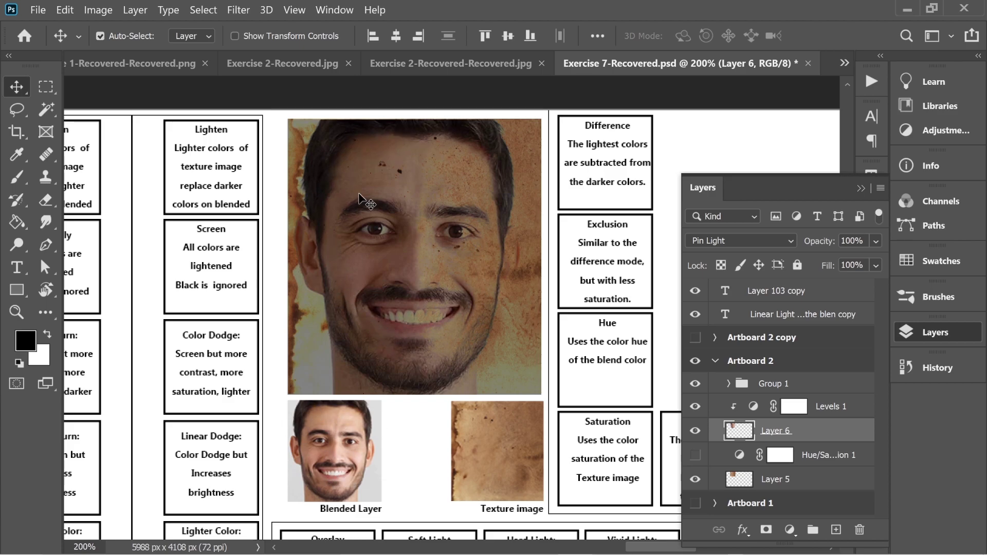
pyautogui.moveTo(559, 339); pyautogui.dragTo(446, 269)
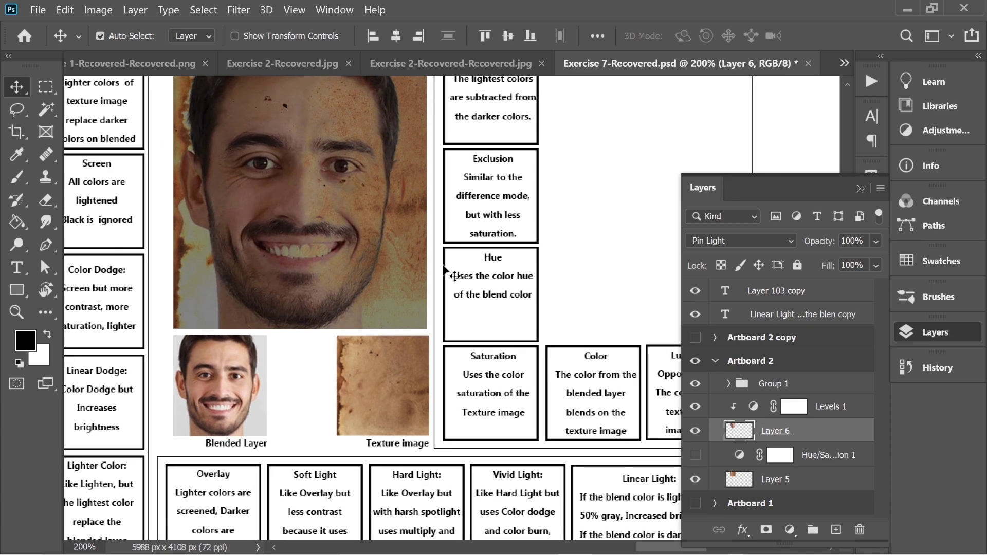
# Apply Hard Mix to Layer 6 and hide Levels 1 to reveal flat colours
pyautogui.click(710, 240)
pyautogui.click(718, 406)
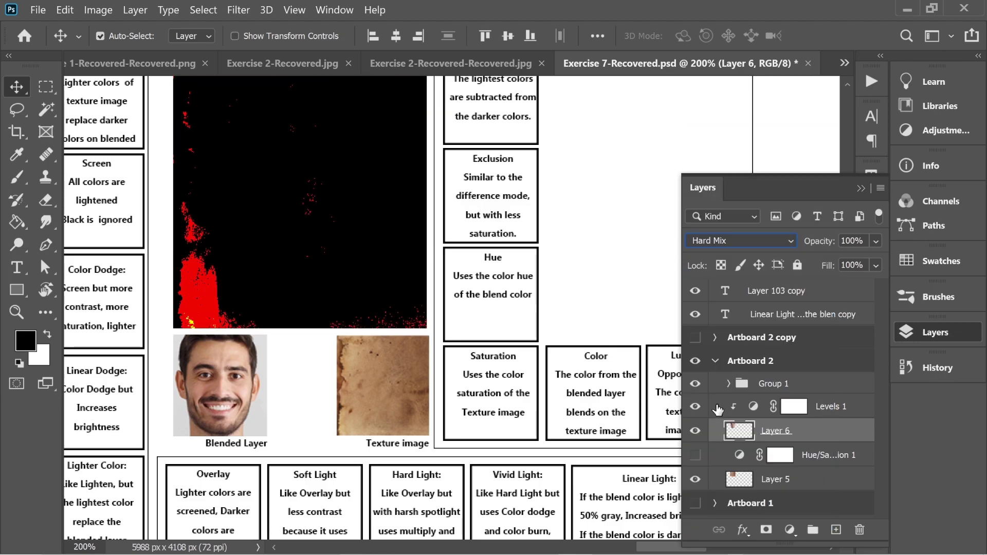
pyautogui.click(694, 406)
pyautogui.moveTo(450, 291); pyautogui.dragTo(222, 124)
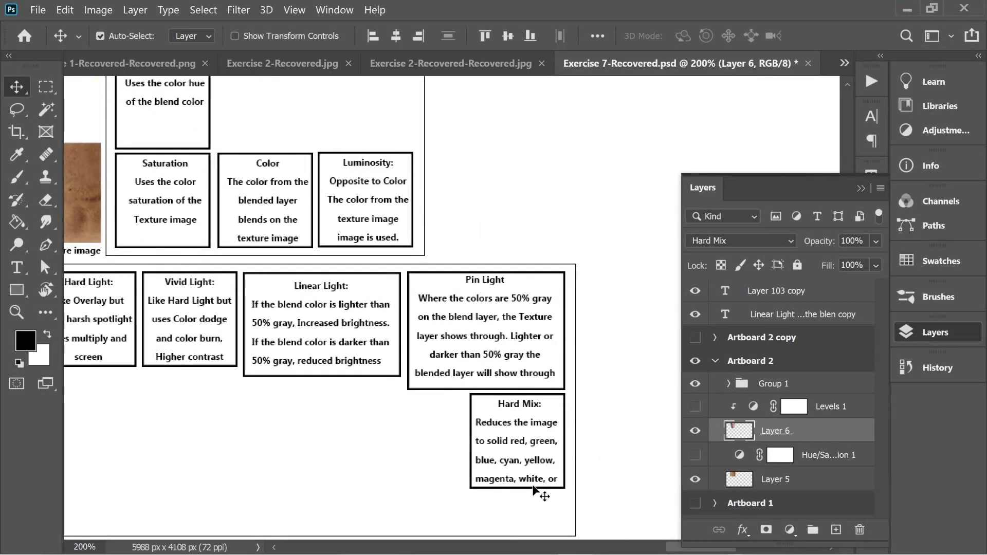
pyautogui.moveTo(194, 201); pyautogui.dragTo(626, 409)
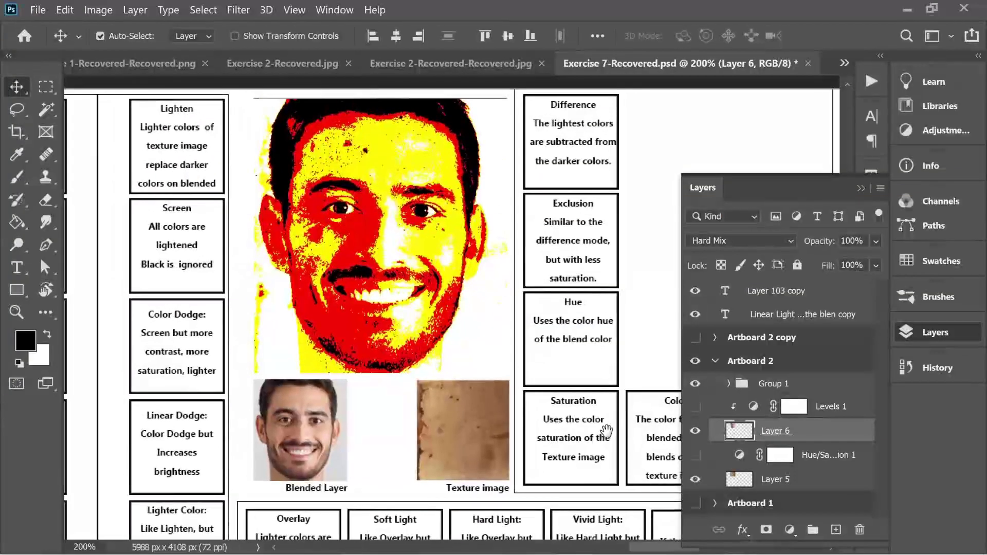
pyautogui.moveTo(372, 191); pyautogui.dragTo(393, 246)
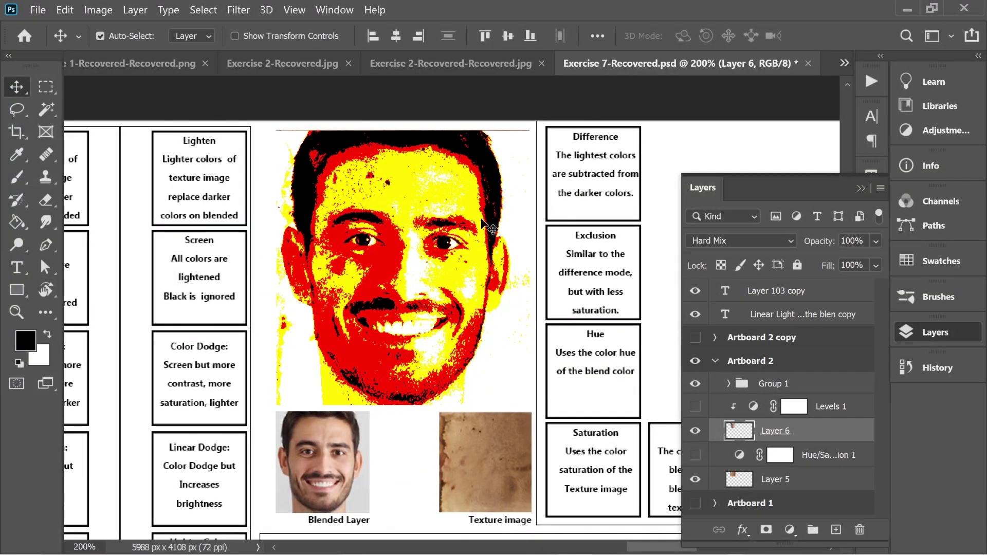
pyautogui.click(733, 241)
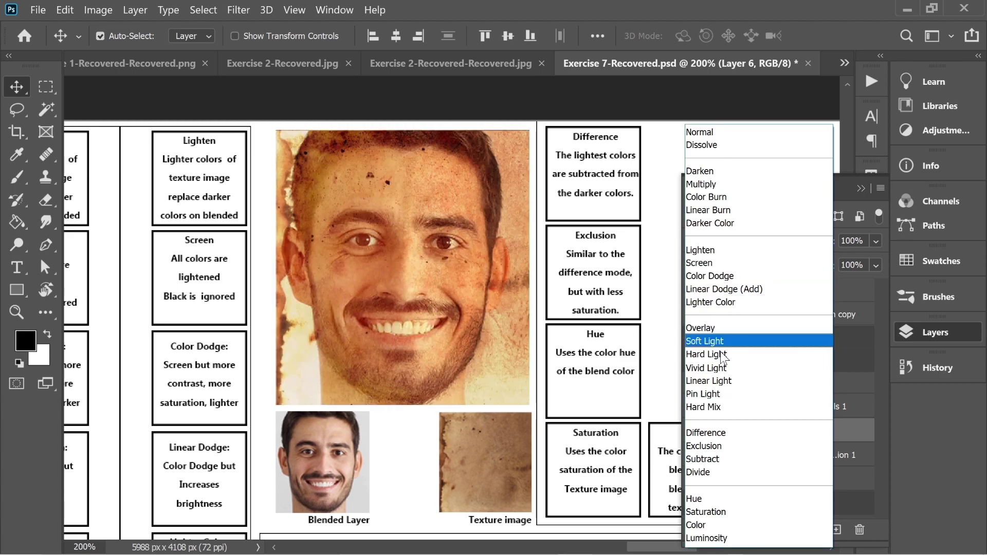
# Apply Difference blending to Layer 6, deselect it, and frame the face
pyautogui.click(746, 432)
pyautogui.click(579, 109)
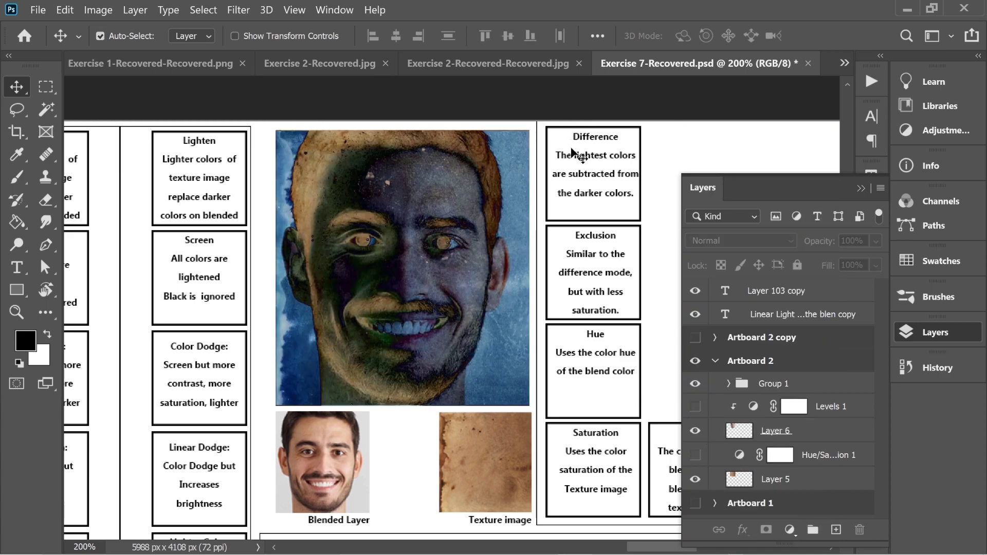
pyautogui.moveTo(574, 168); pyautogui.dragTo(501, 182)
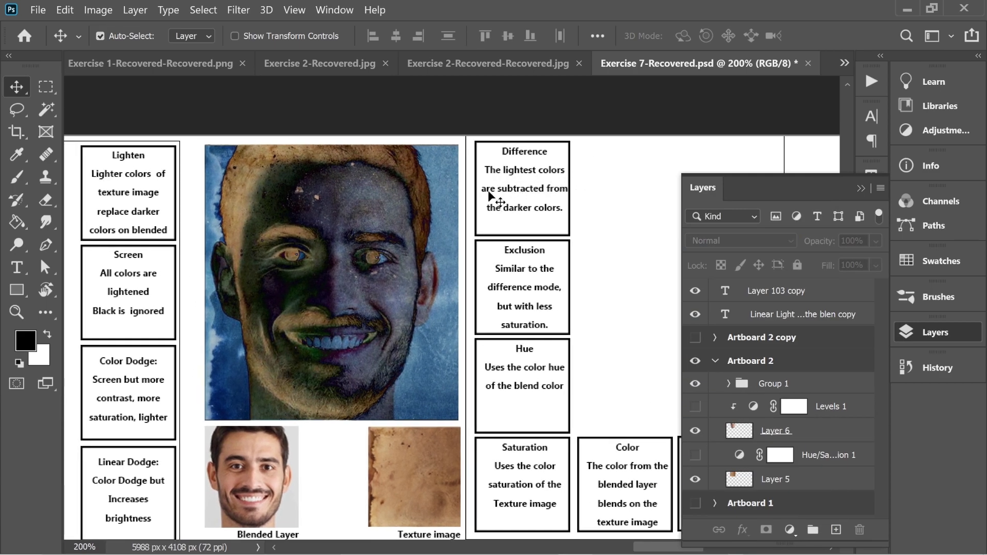
pyautogui.hscroll(-2, 576, 214)
pyautogui.scroll(-1, 576, 214)
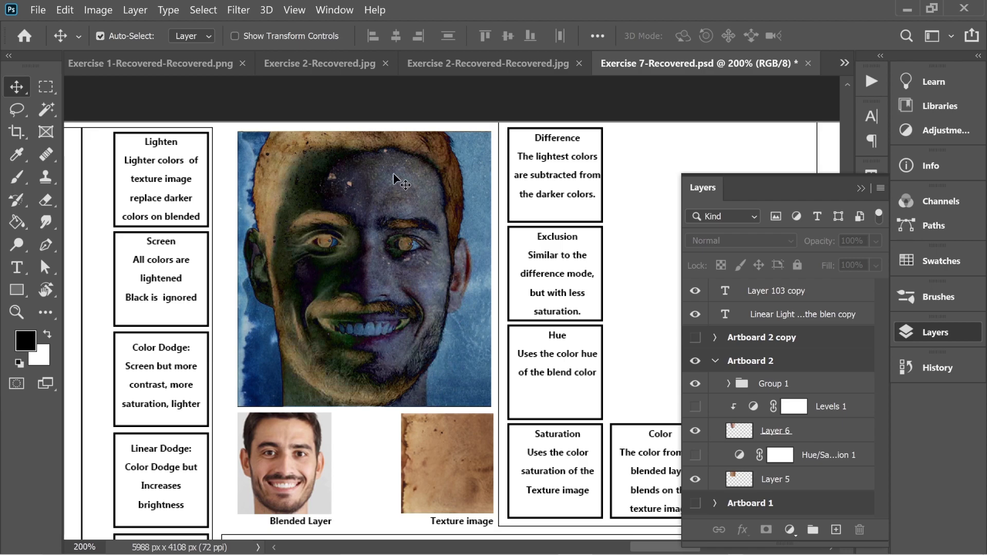
pyautogui.scroll(1, 436, 286)
pyautogui.hscroll(-1, 437, 286)
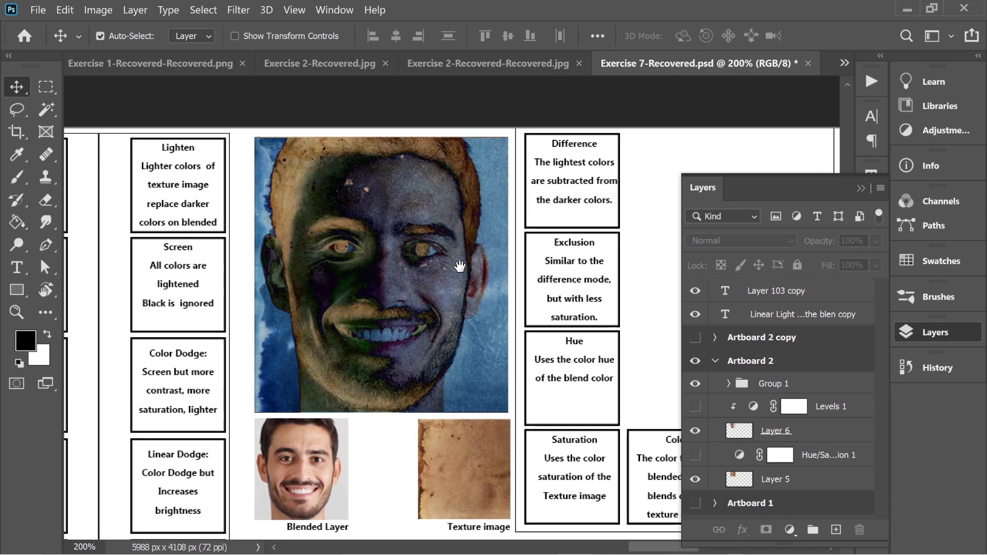
# Reselect Layer 6 and blend it with Exclusion
pyautogui.click(446, 263)
pyautogui.click(717, 242)
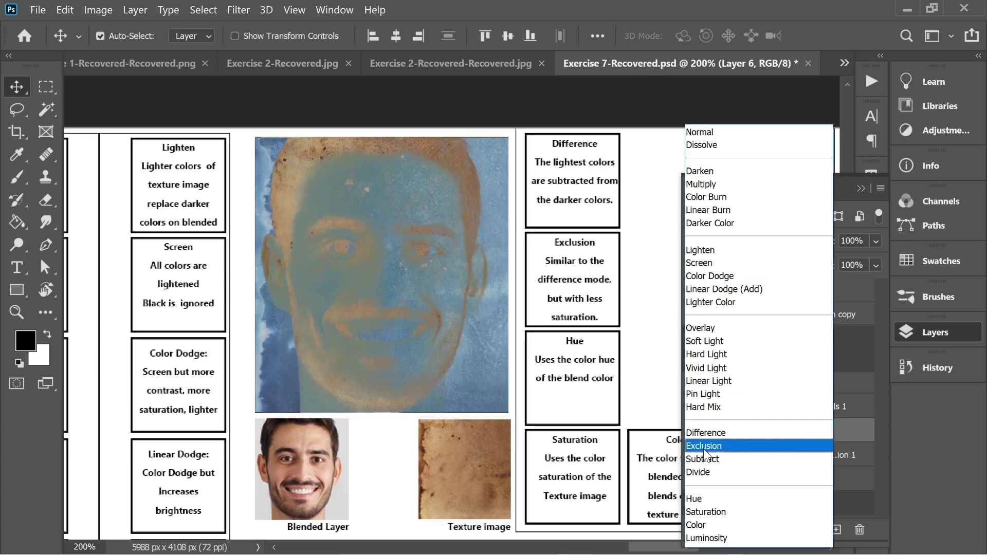
pyautogui.click(705, 446)
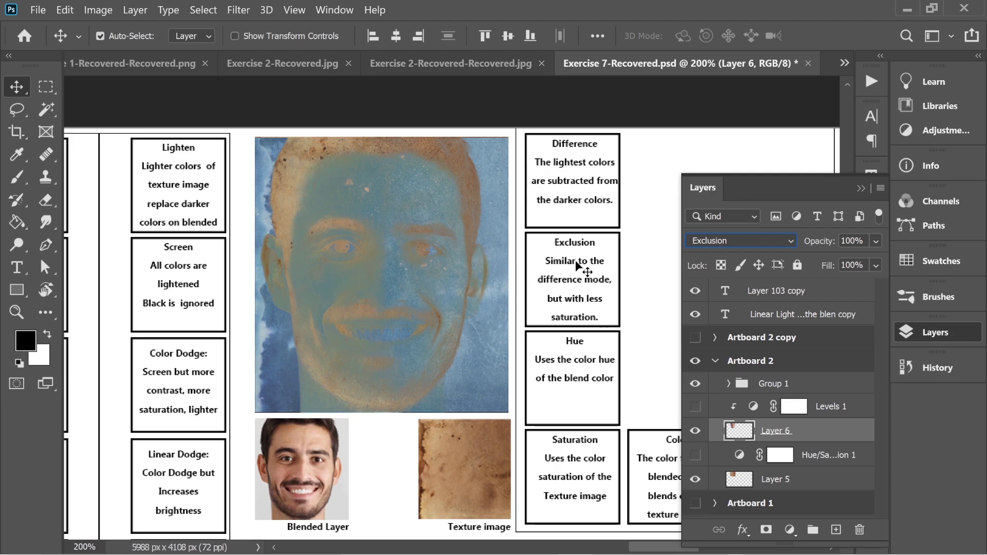
pyautogui.click(715, 238)
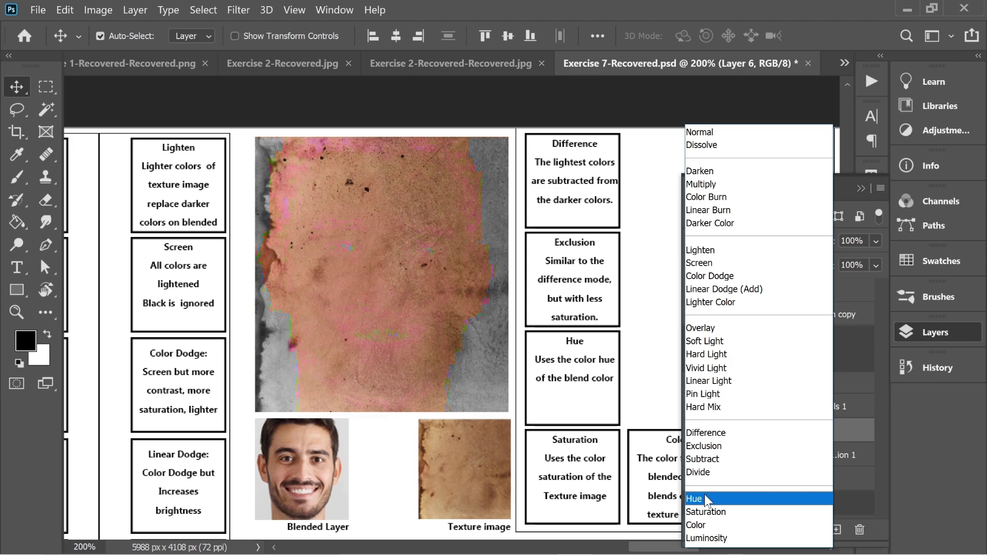
# Return Layer 6 to Normal, test-move the face photo, and turn on Hue/Saturation 1
pyautogui.click(700, 132)
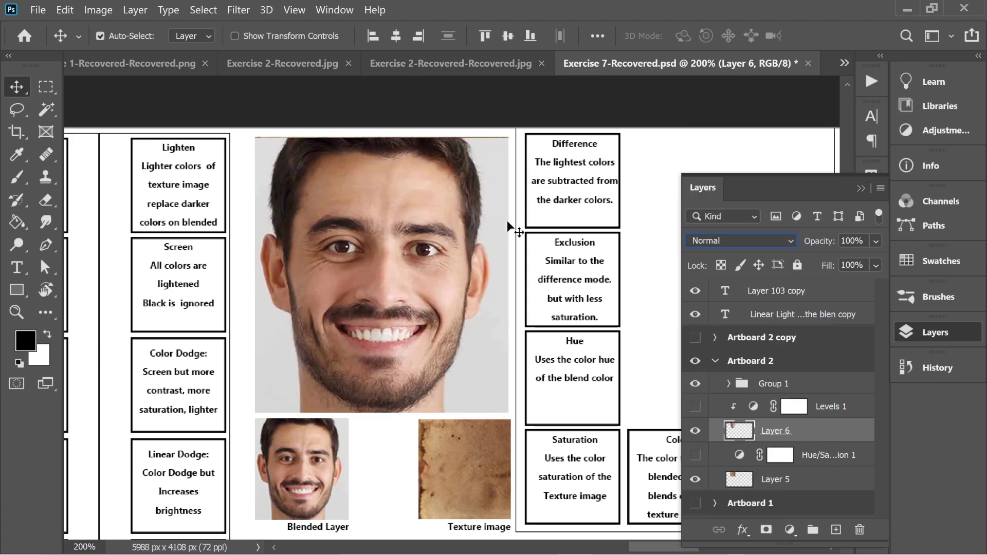
pyautogui.moveTo(428, 225); pyautogui.dragTo(428, 270)
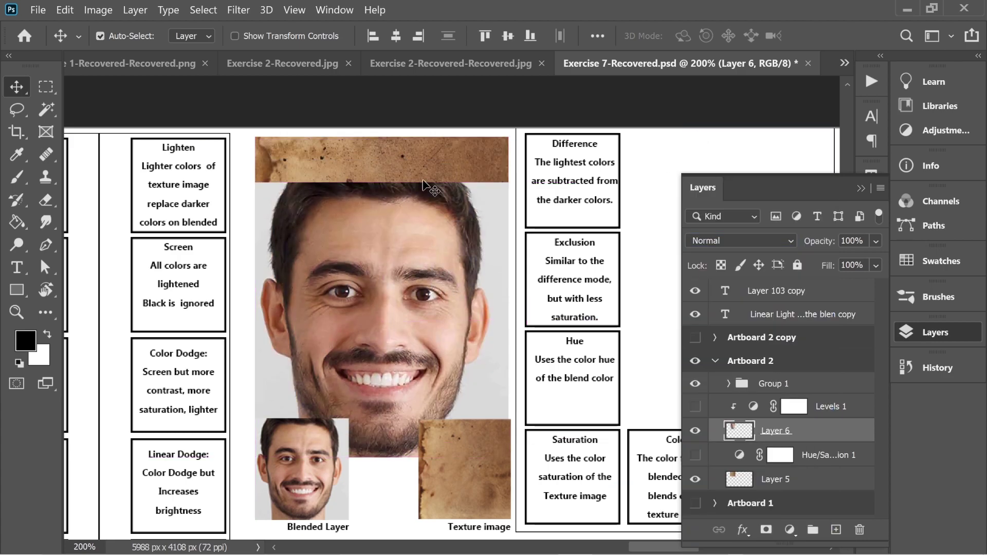
pyautogui.click(401, 162)
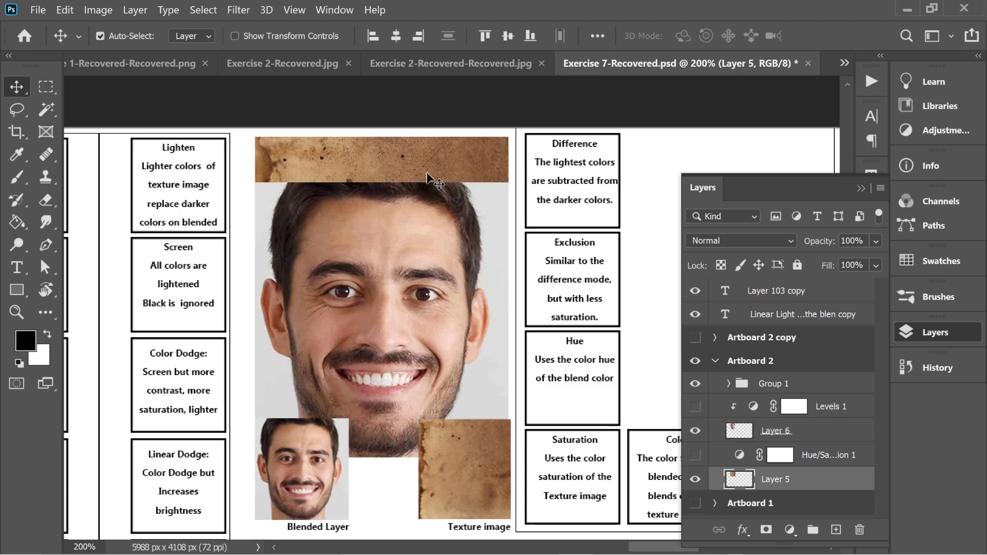
pyautogui.click(696, 455)
pyautogui.moveTo(402, 254); pyautogui.dragTo(400, 210)
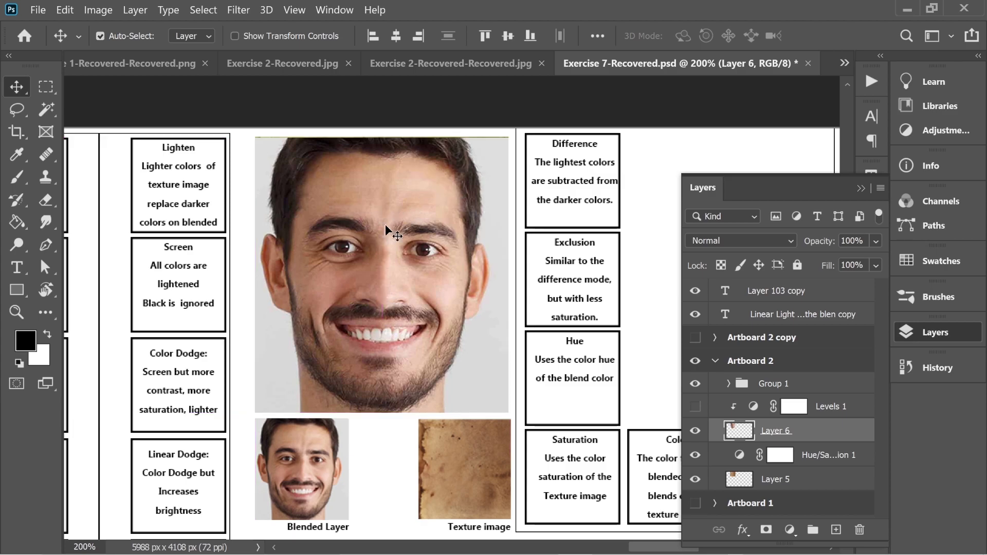
# Set Layer 6 to Hue blending and pan the artboard
pyautogui.click(716, 241)
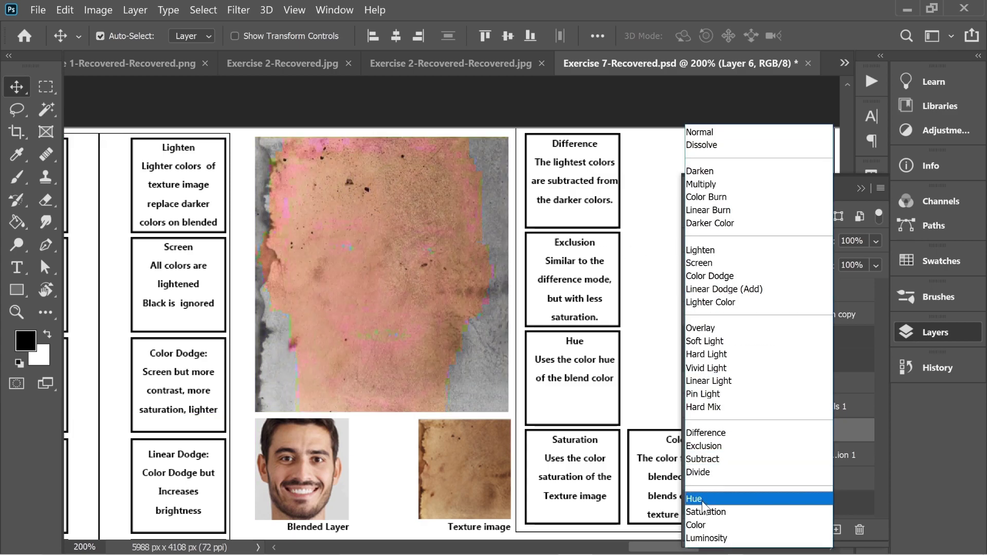
pyautogui.click(702, 499)
pyautogui.scroll(-1, 483, 245)
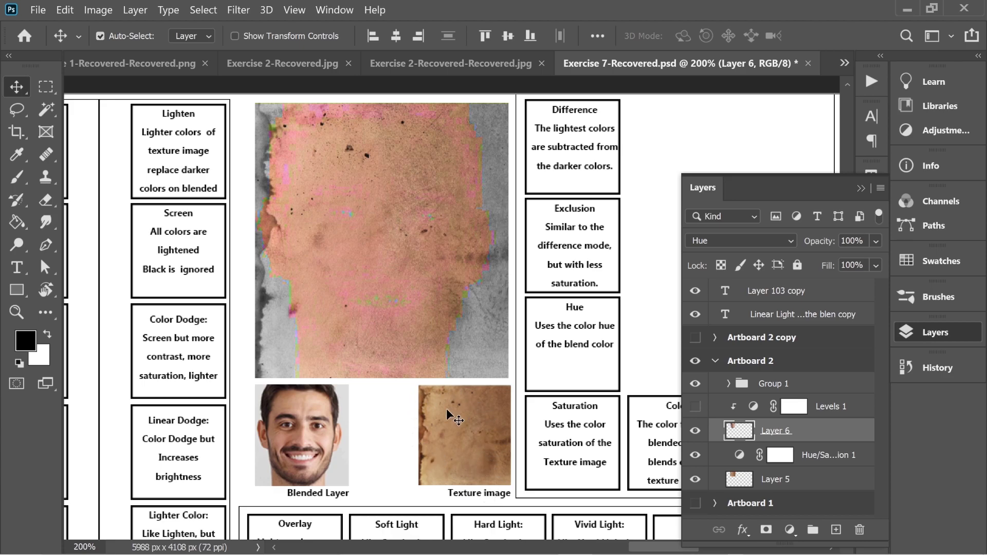
pyautogui.moveTo(446, 410); pyautogui.dragTo(416, 415)
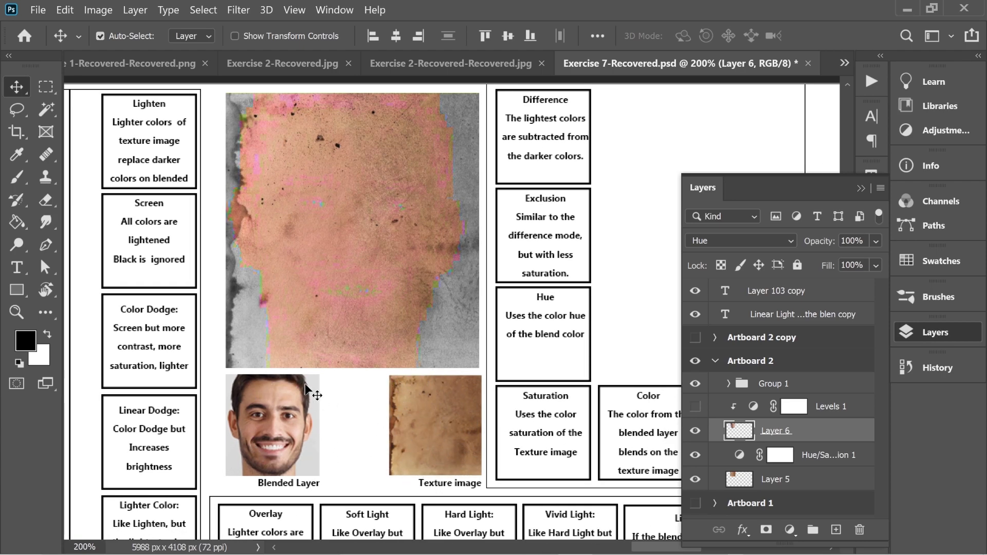
pyautogui.moveTo(401, 401); pyautogui.dragTo(405, 416)
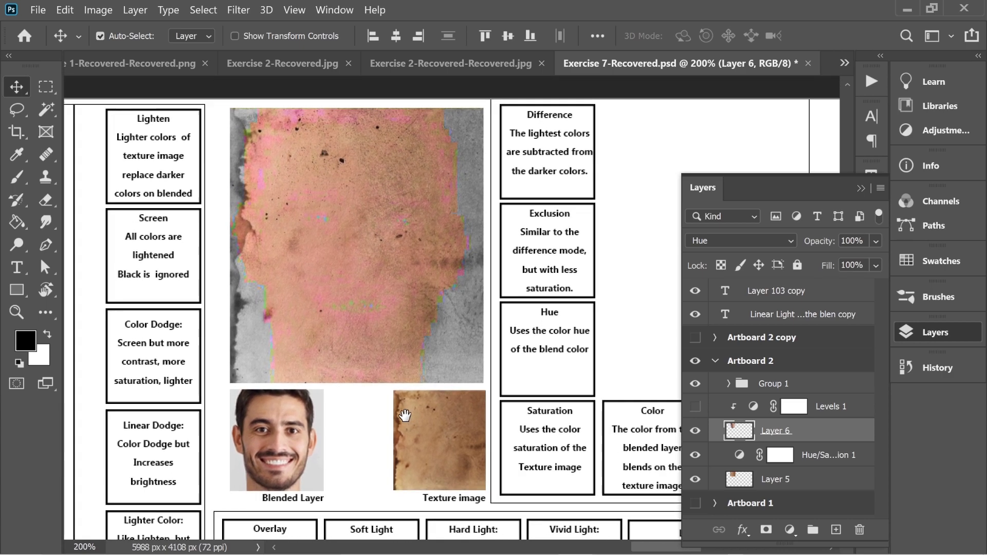
# Switch Layer 6 to Saturation blending, test shifting it over the photo, then undo the move
pyautogui.click(715, 240)
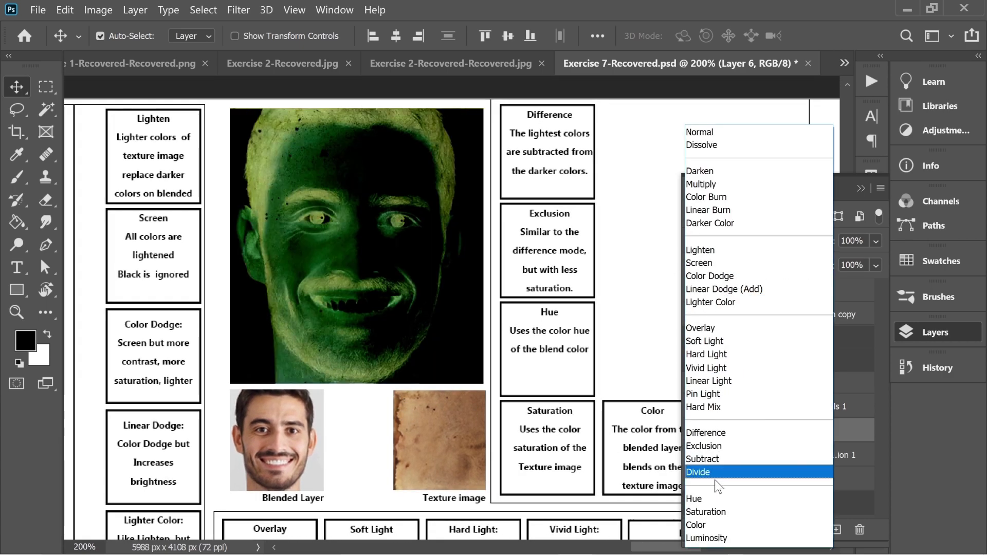
pyautogui.click(712, 510)
pyautogui.moveTo(369, 197); pyautogui.dragTo(390, 138)
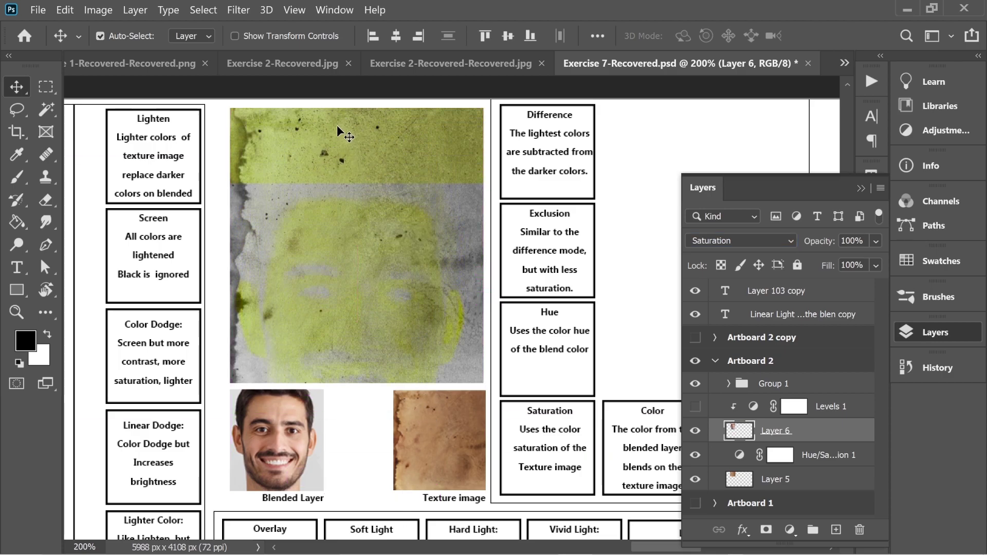
pyautogui.moveTo(356, 252); pyautogui.dragTo(300, 246)
pyautogui.hotkey('ctrl', 'z')
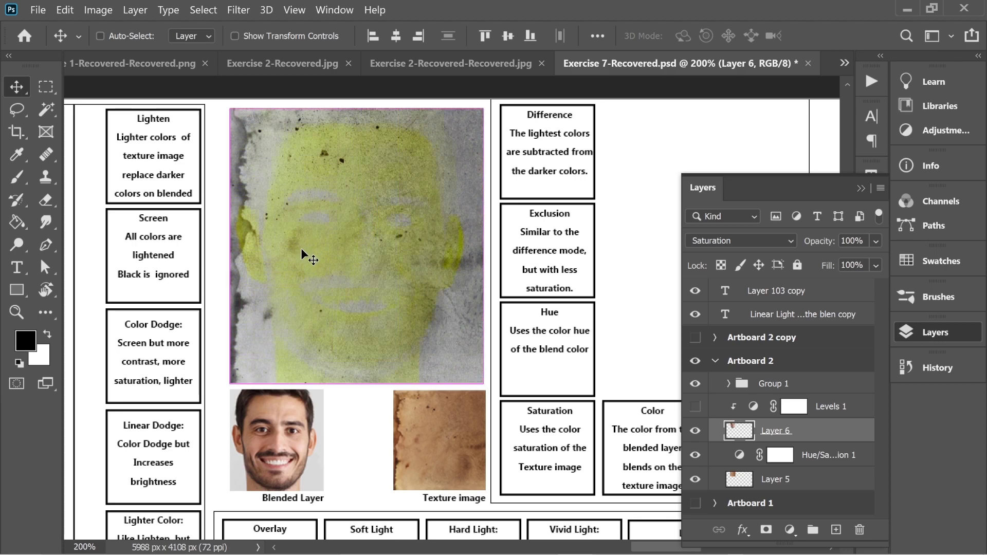
# Change Layer 6's blend mode to Color
pyautogui.moveTo(413, 217); pyautogui.dragTo(221, 180)
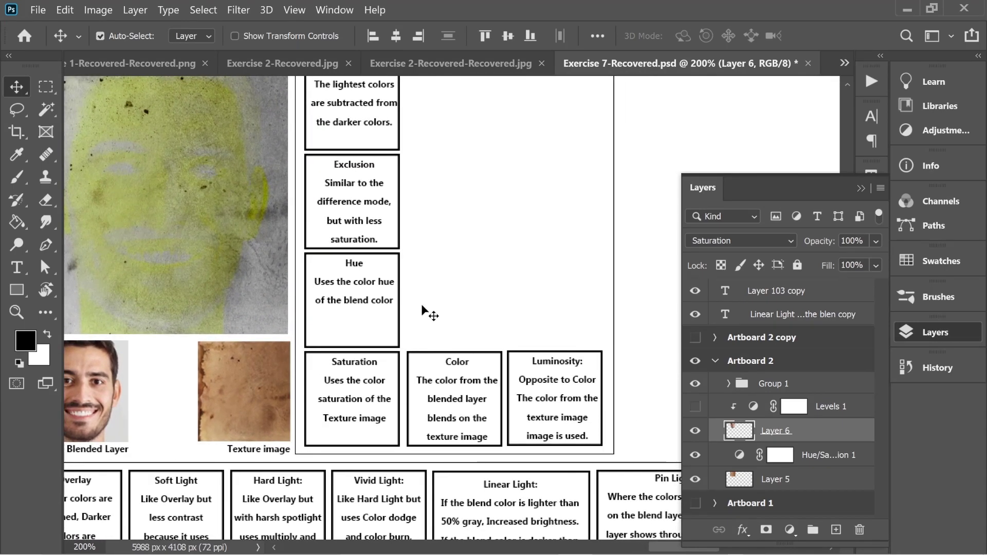
pyautogui.moveTo(275, 247); pyautogui.dragTo(437, 301)
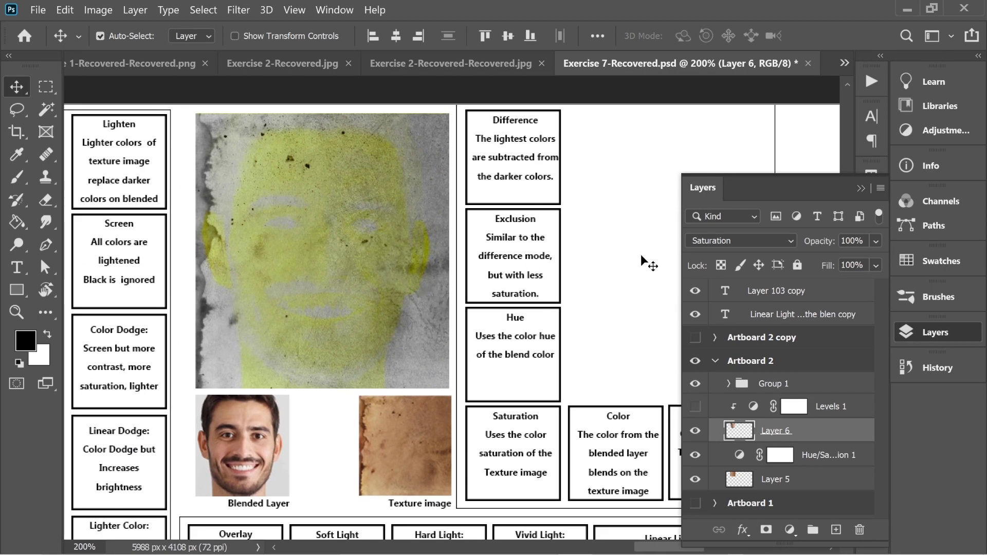
pyautogui.click(741, 241)
pyautogui.click(701, 525)
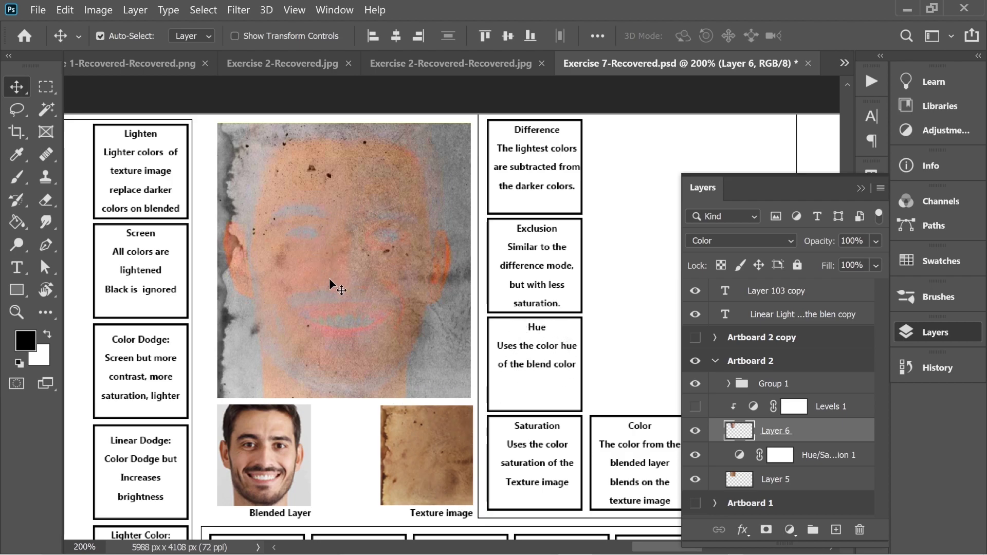
pyautogui.scroll(-1, 360, 346)
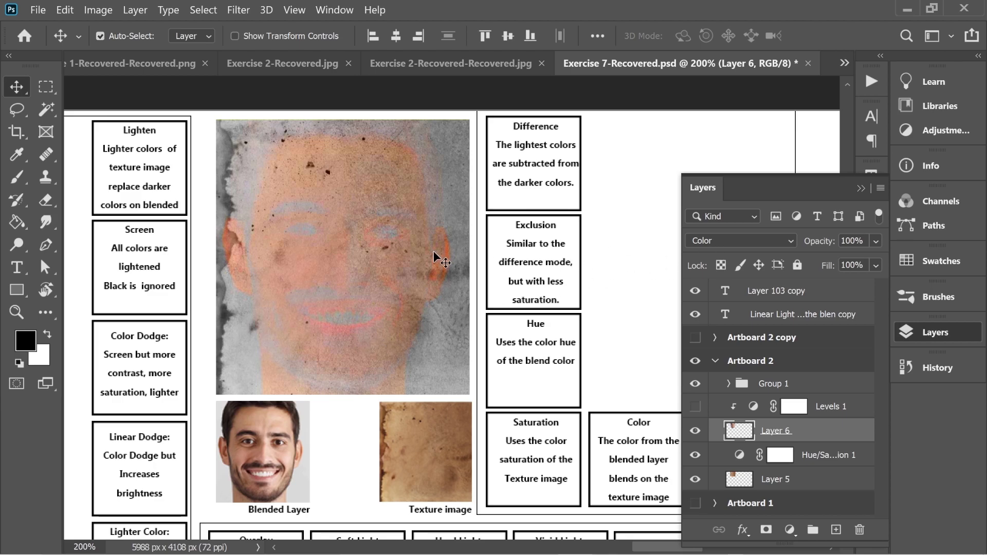
# Set Layer 6 to Luminosity and shift it up to expose the texture above
pyautogui.click(741, 241)
pyautogui.click(720, 536)
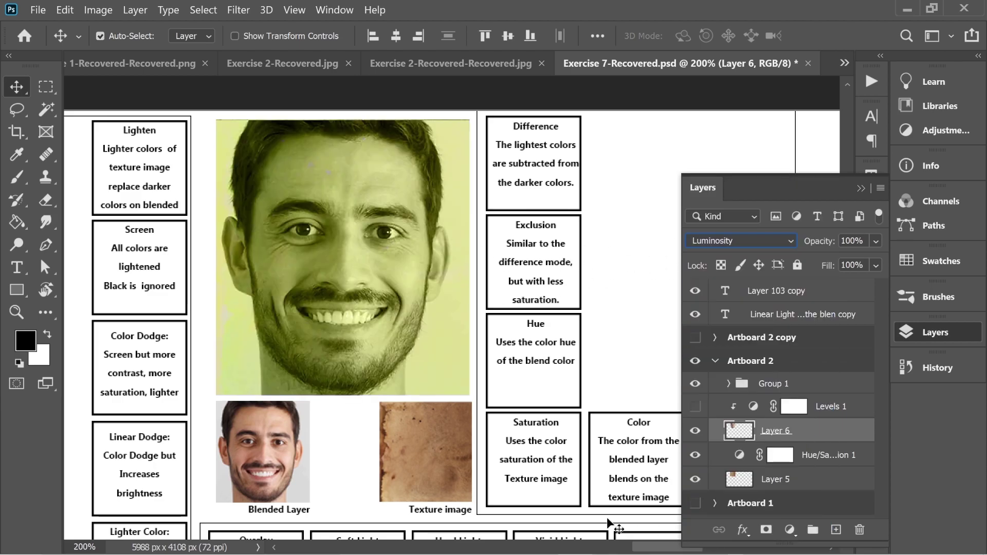
pyautogui.moveTo(379, 313); pyautogui.dragTo(381, 186)
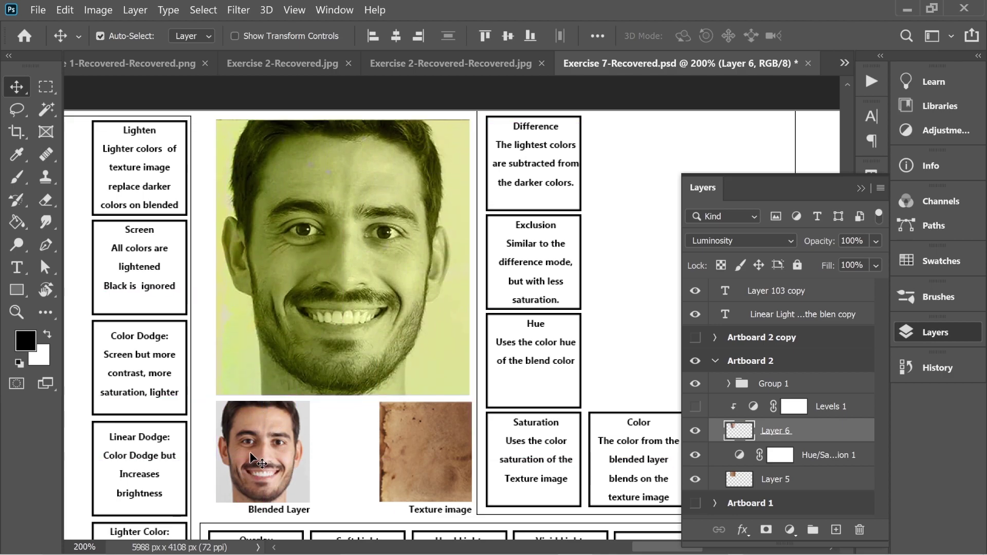